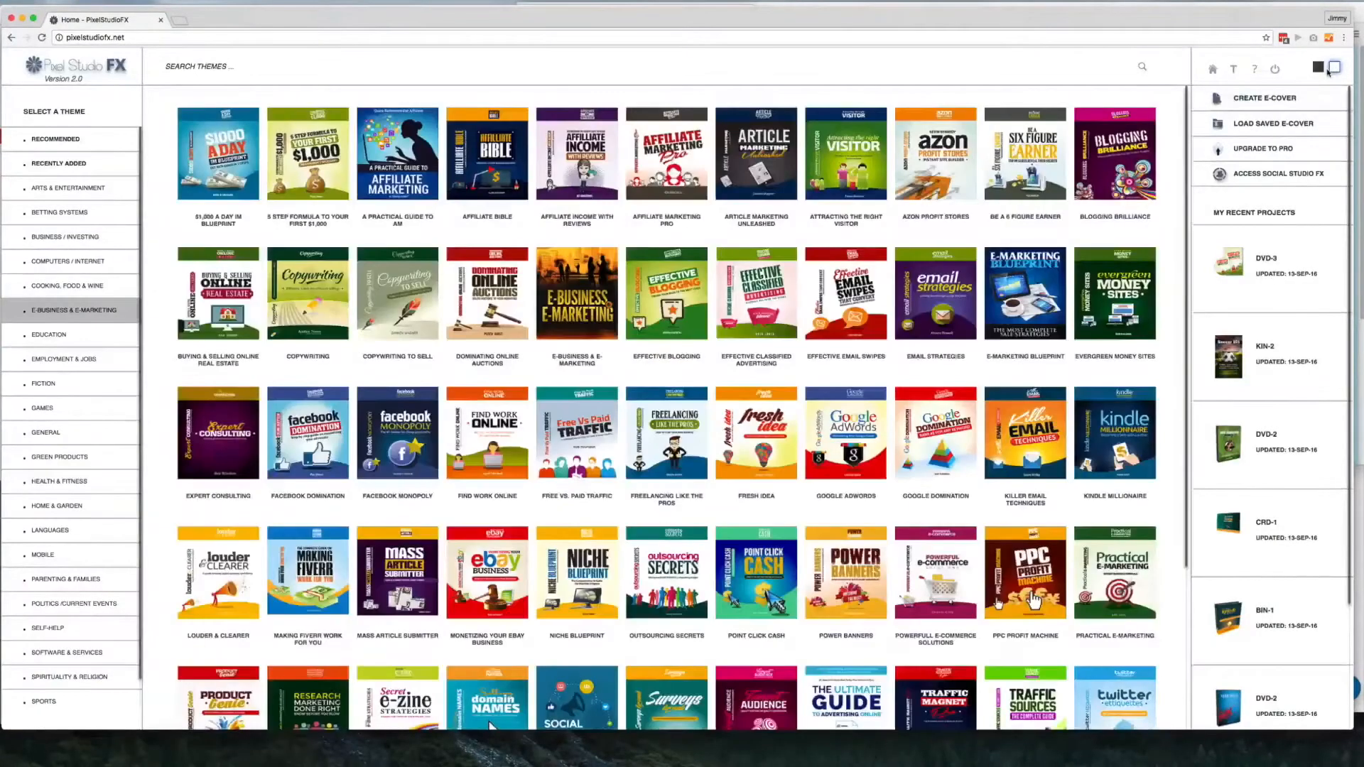
Switch the site's interface to the dark colour scheme and look through the list of theme categories
{"action": "left_click", "coordinate": [1318, 68]}
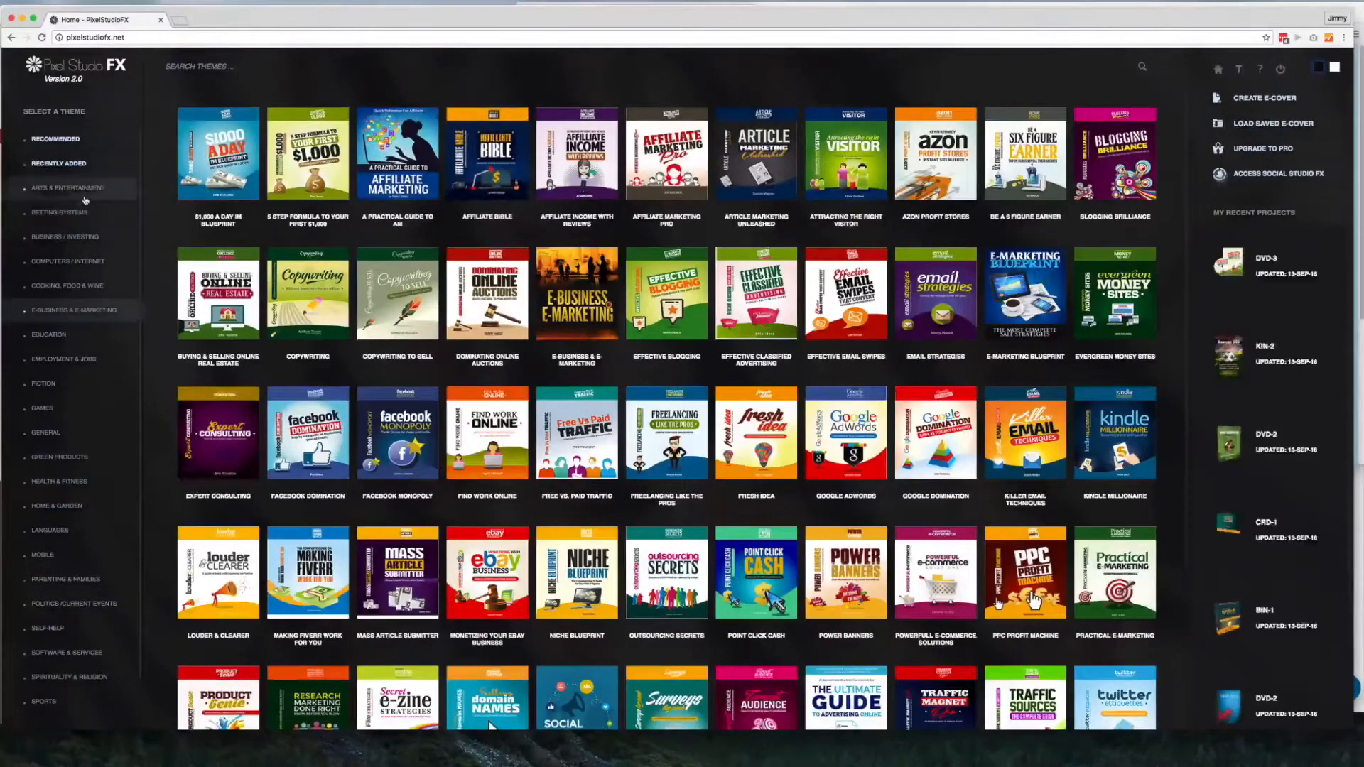
{"action": "scroll", "coordinate": [71, 277], "scroll_direction": "down", "scroll_amount": 2}
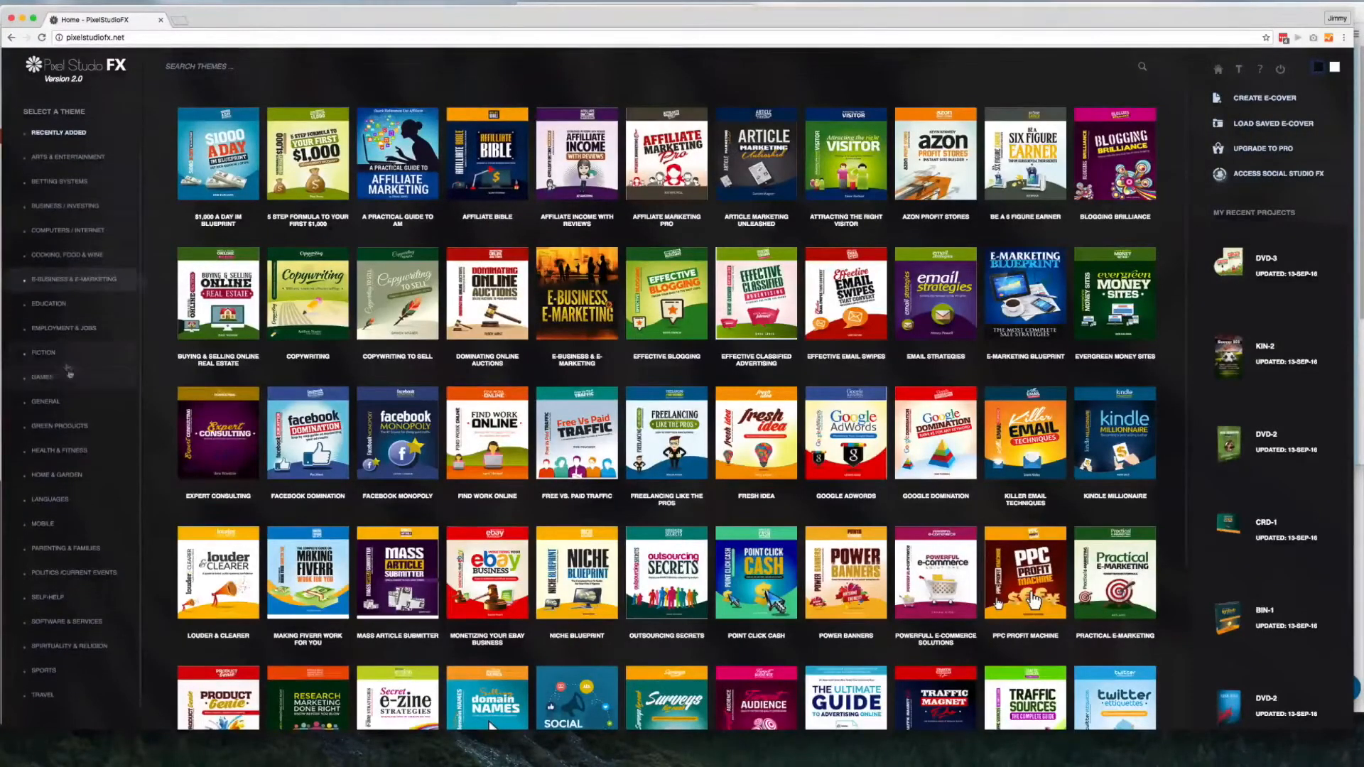
{"action": "scroll", "coordinate": [69, 327], "scroll_direction": "up", "scroll_amount": 2}
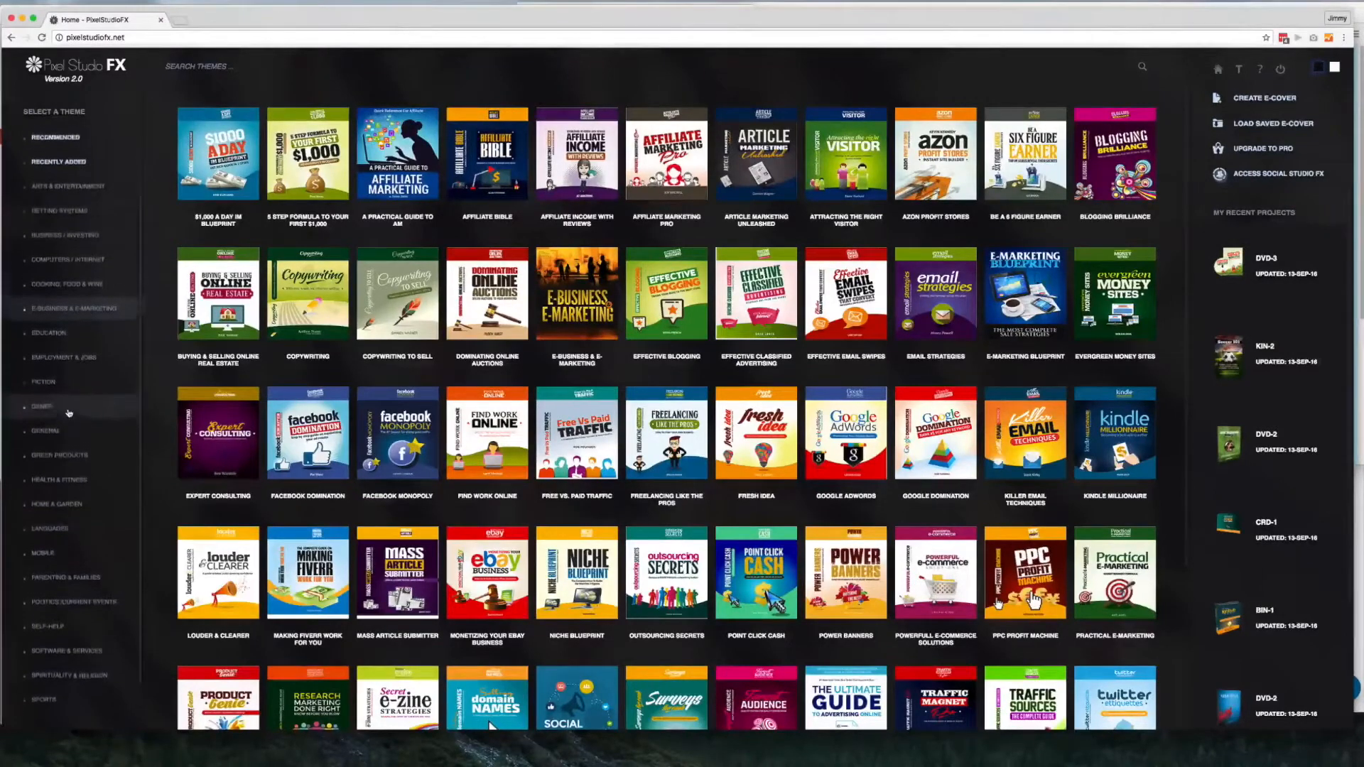
Browse several theme categories and open the orange General 04 theme from the General category as a box cover
{"action": "left_click", "coordinate": [85, 286]}
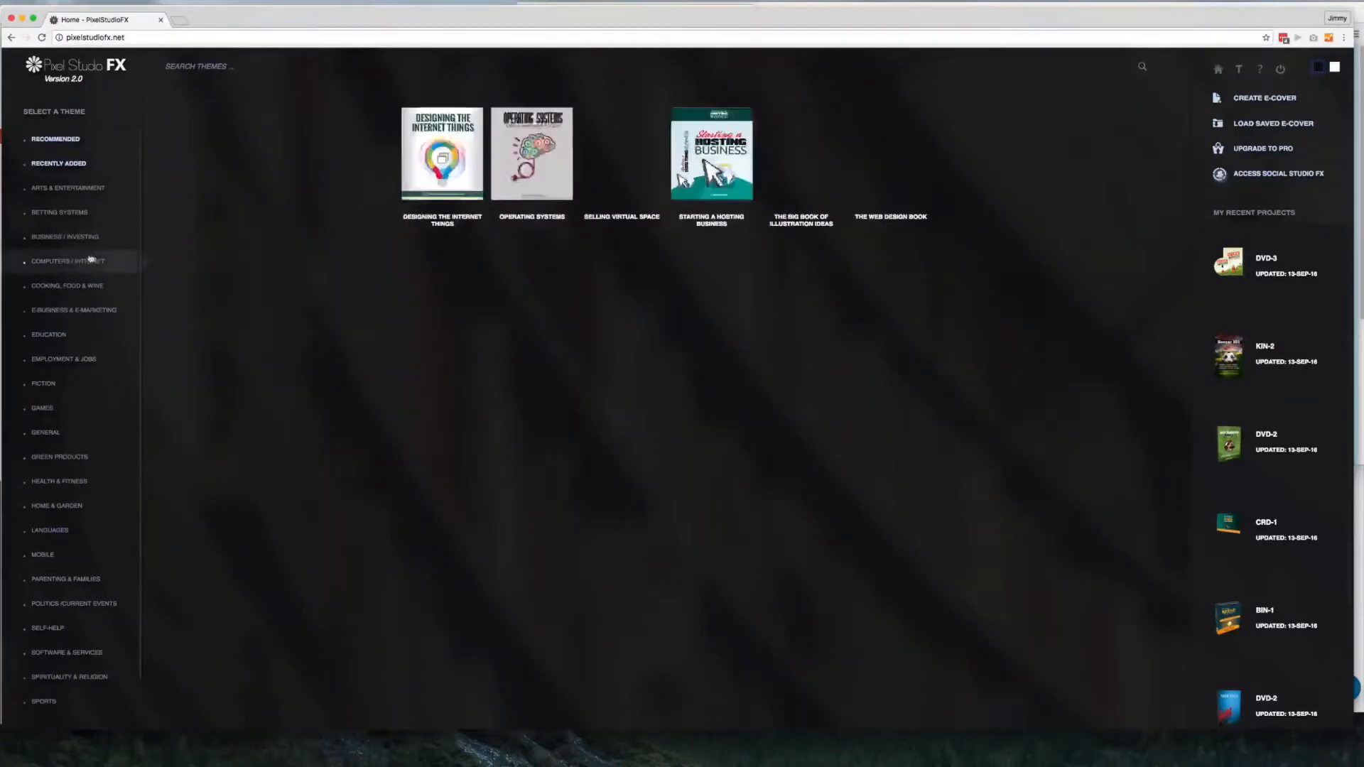
{"action": "left_click", "coordinate": [78, 333]}
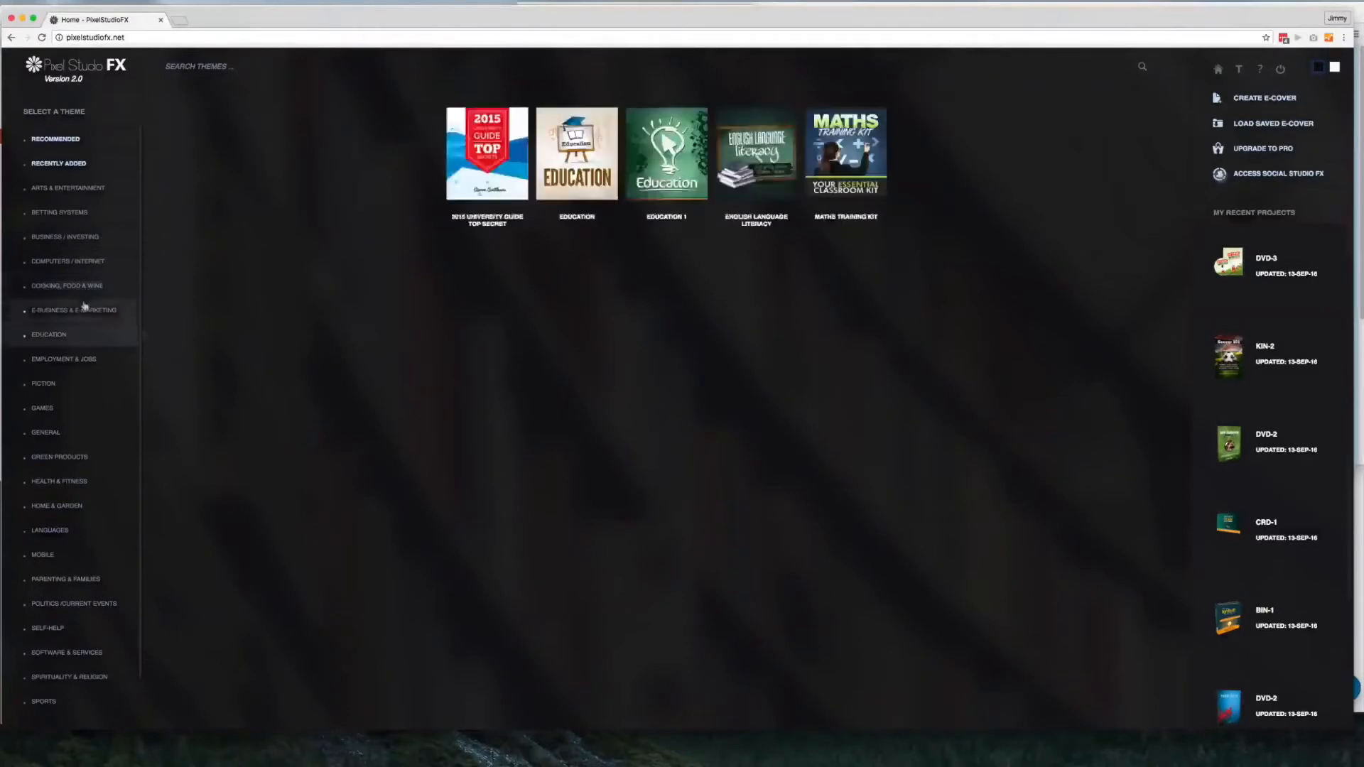
{"action": "left_click", "coordinate": [66, 237]}
{"action": "left_click", "coordinate": [71, 407]}
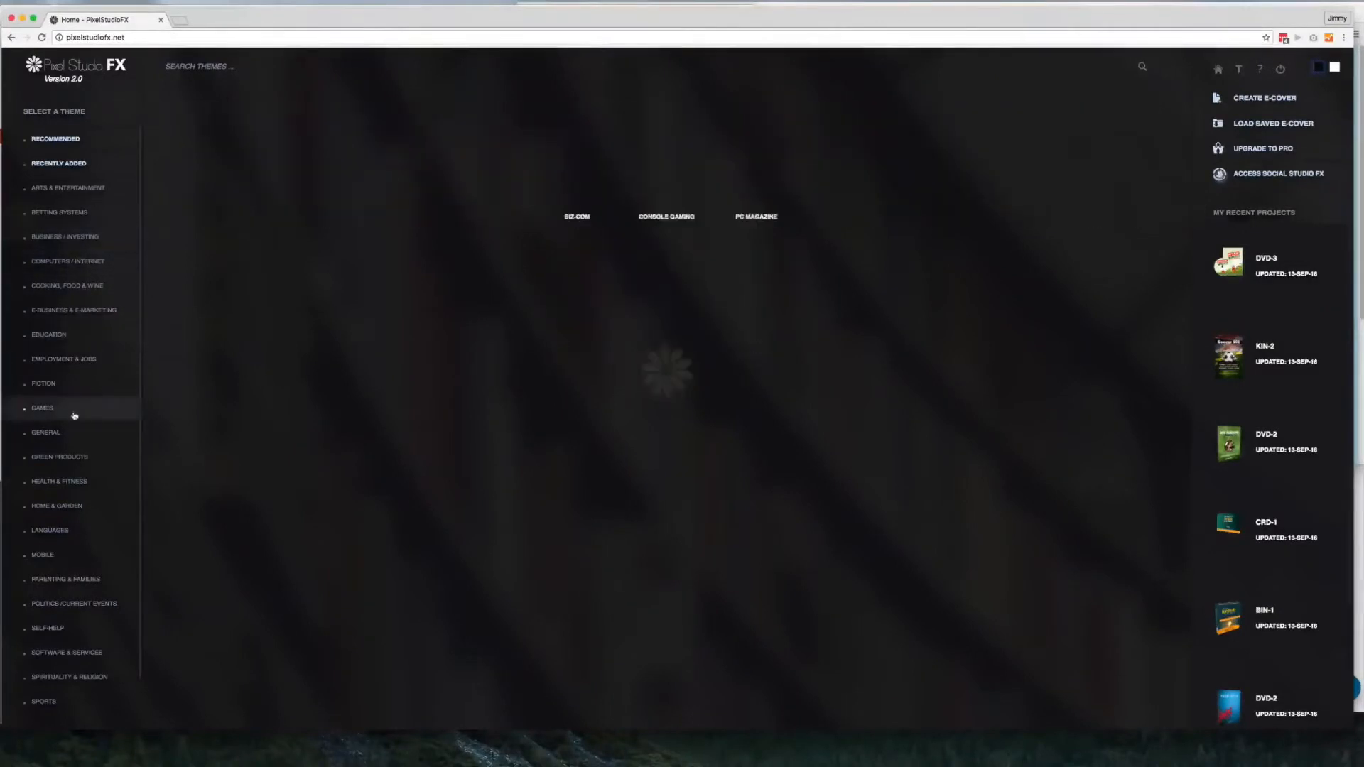
{"action": "left_click", "coordinate": [76, 433]}
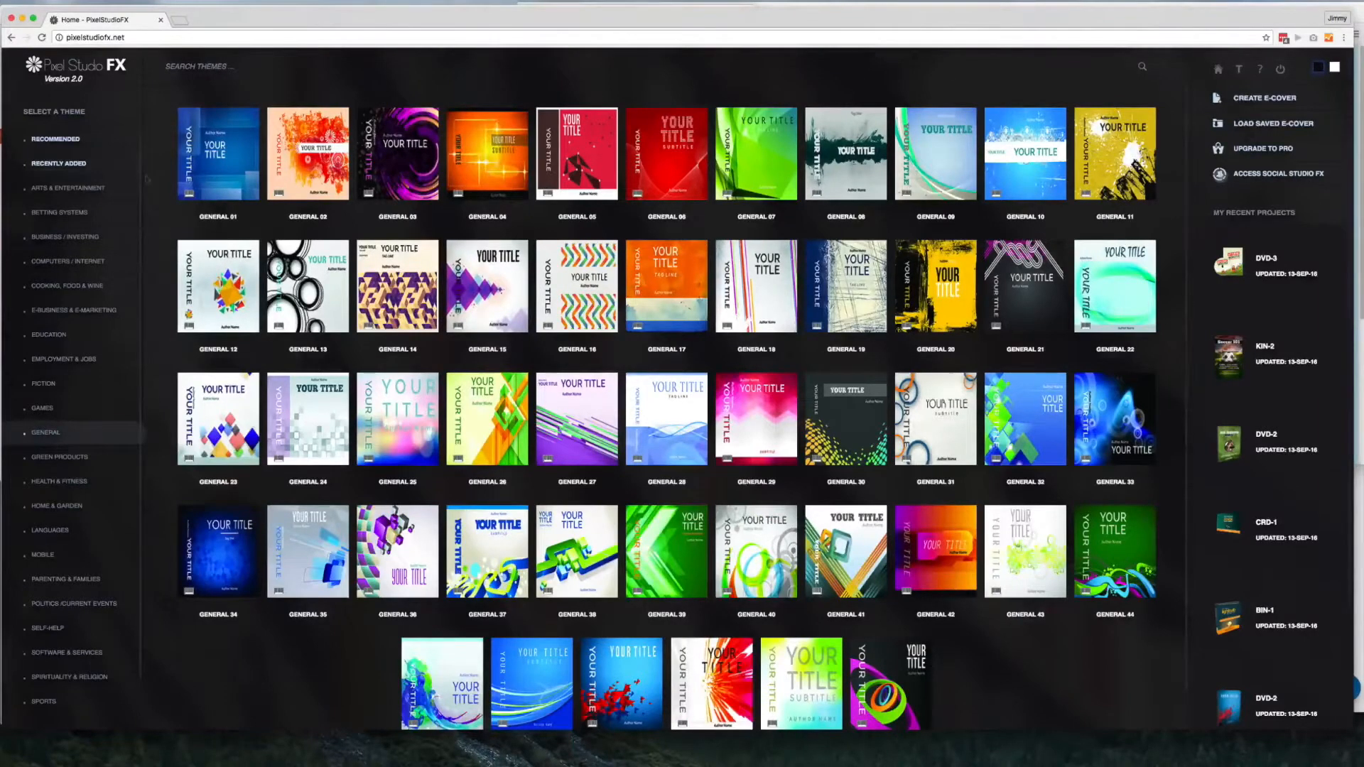
{"action": "left_click", "coordinate": [493, 168]}
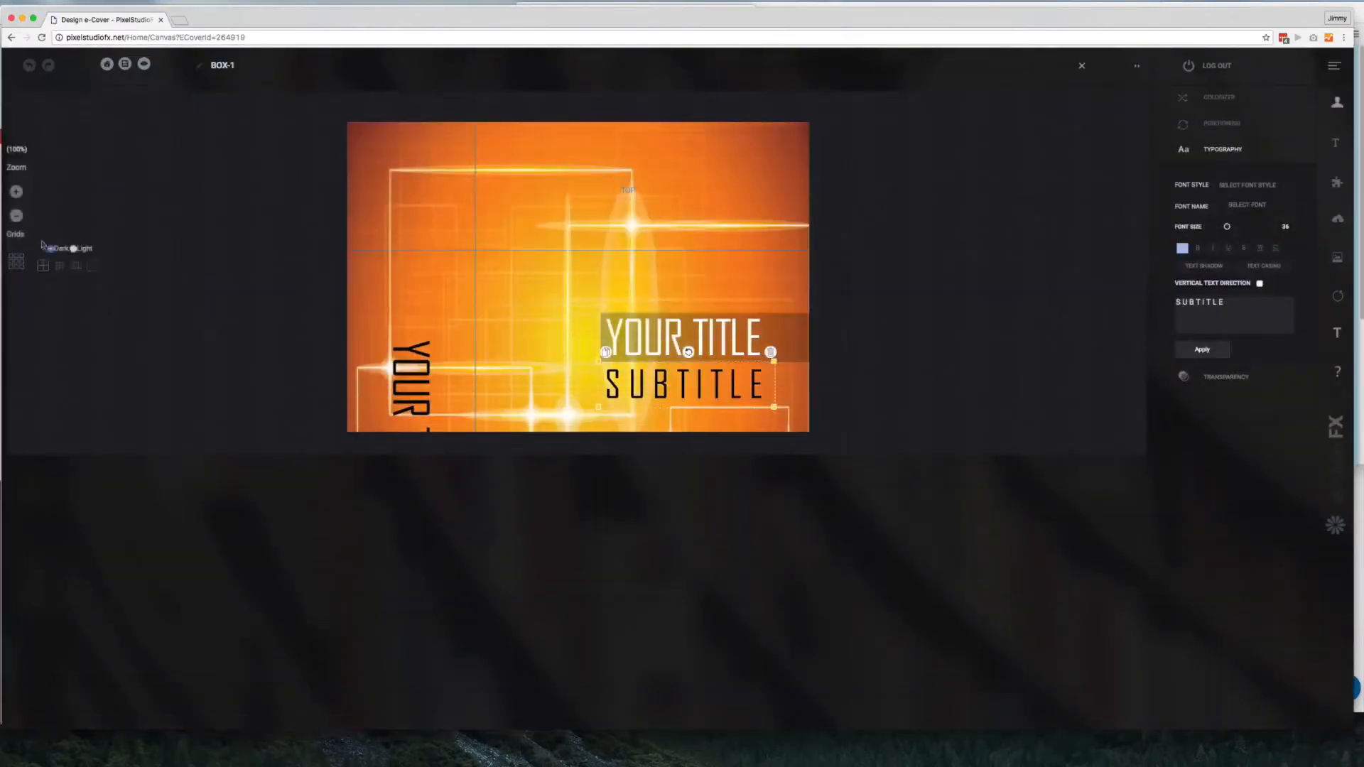
Zoom the cover canvas out to 70% and try out the different grid overlays
{"action": "left_click", "coordinate": [17, 216]}
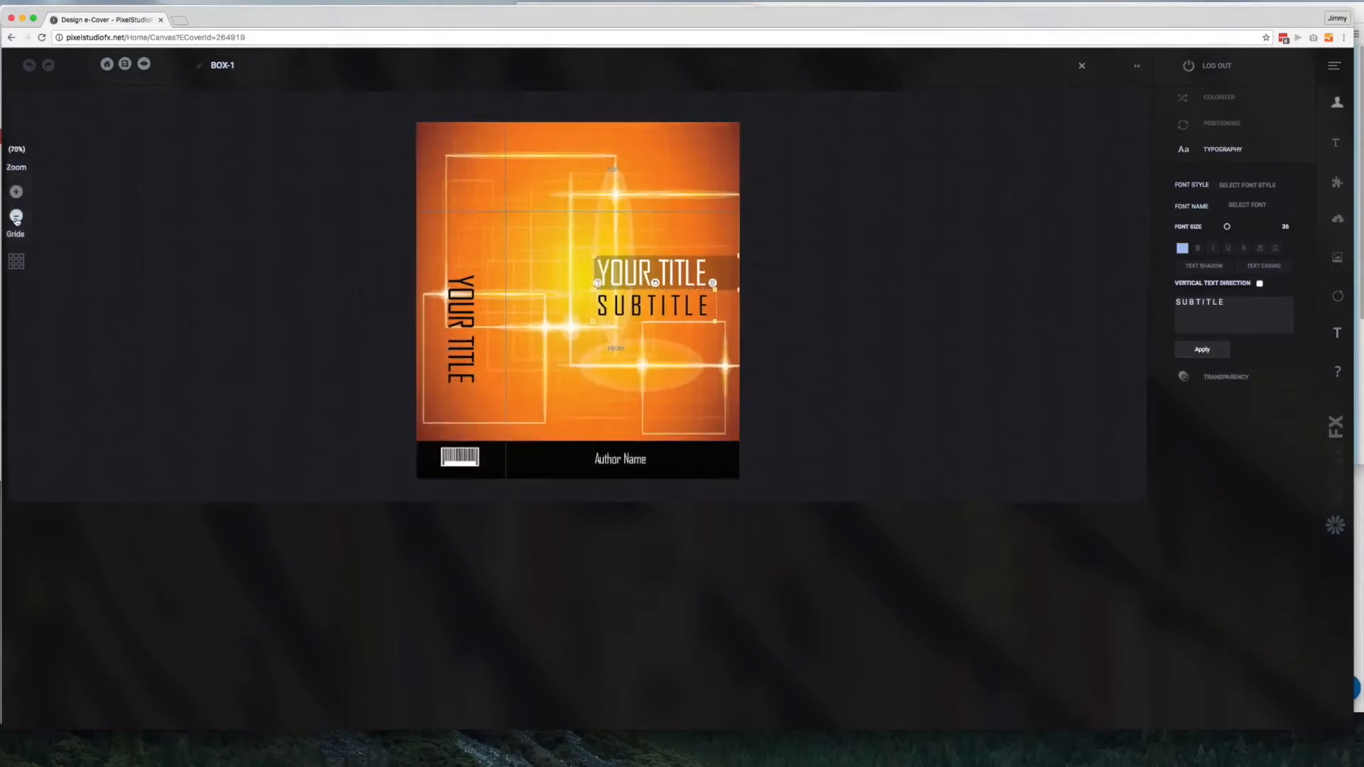
{"action": "mouse_move", "coordinate": [13, 254]}
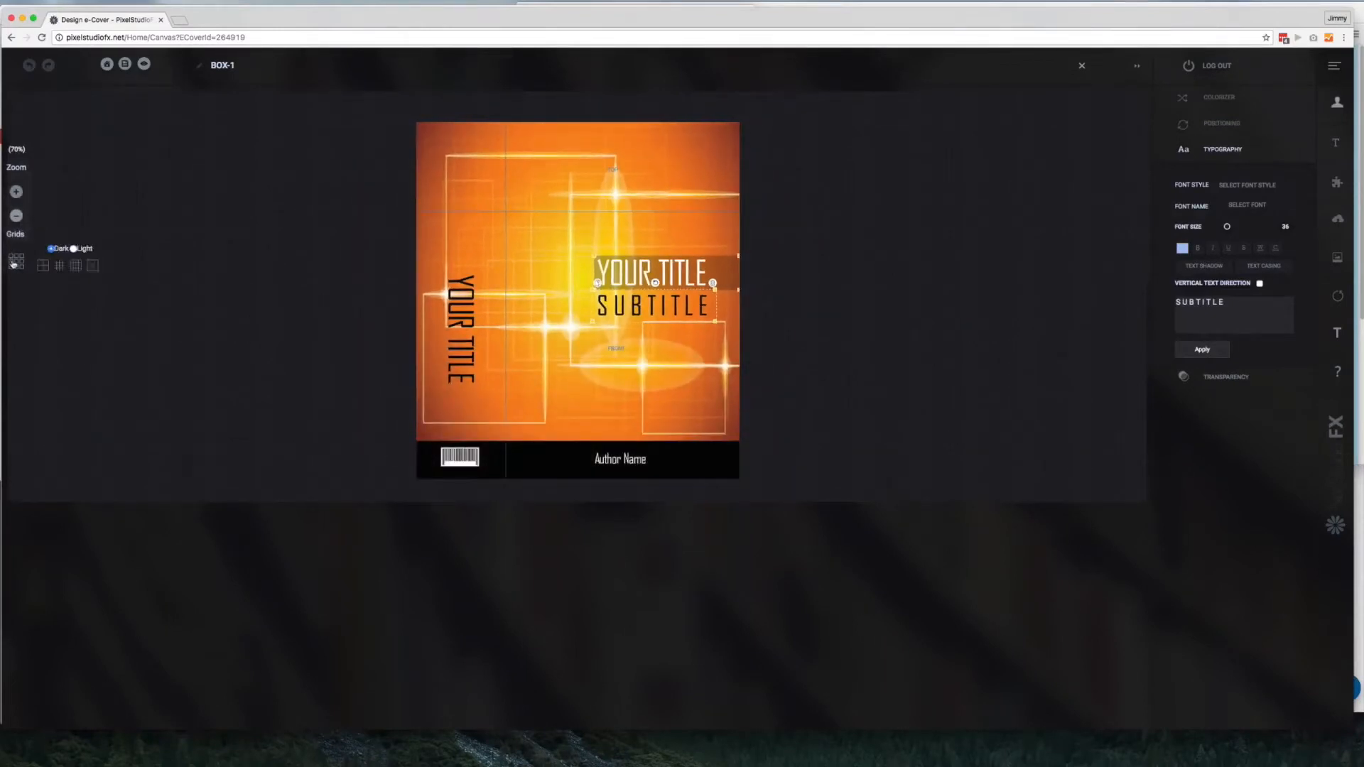
{"action": "left_click", "coordinate": [48, 268]}
{"action": "left_click", "coordinate": [59, 268]}
{"action": "left_click", "coordinate": [42, 268]}
{"action": "left_click", "coordinate": [78, 268]}
{"action": "left_click", "coordinate": [92, 267]}
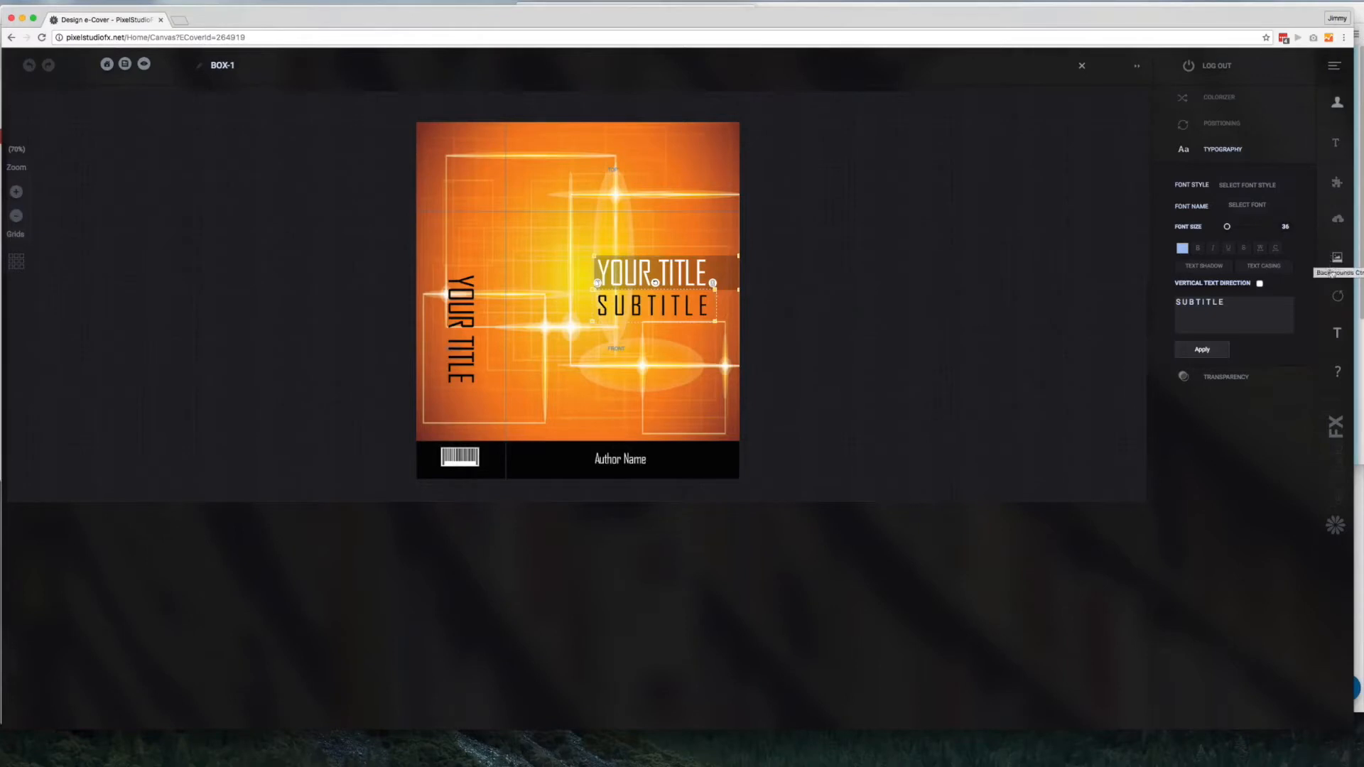
Open the clipart library and browse the File Formats and Fine UI categories of the black-and-white clipart
{"action": "left_click", "coordinate": [1337, 183]}
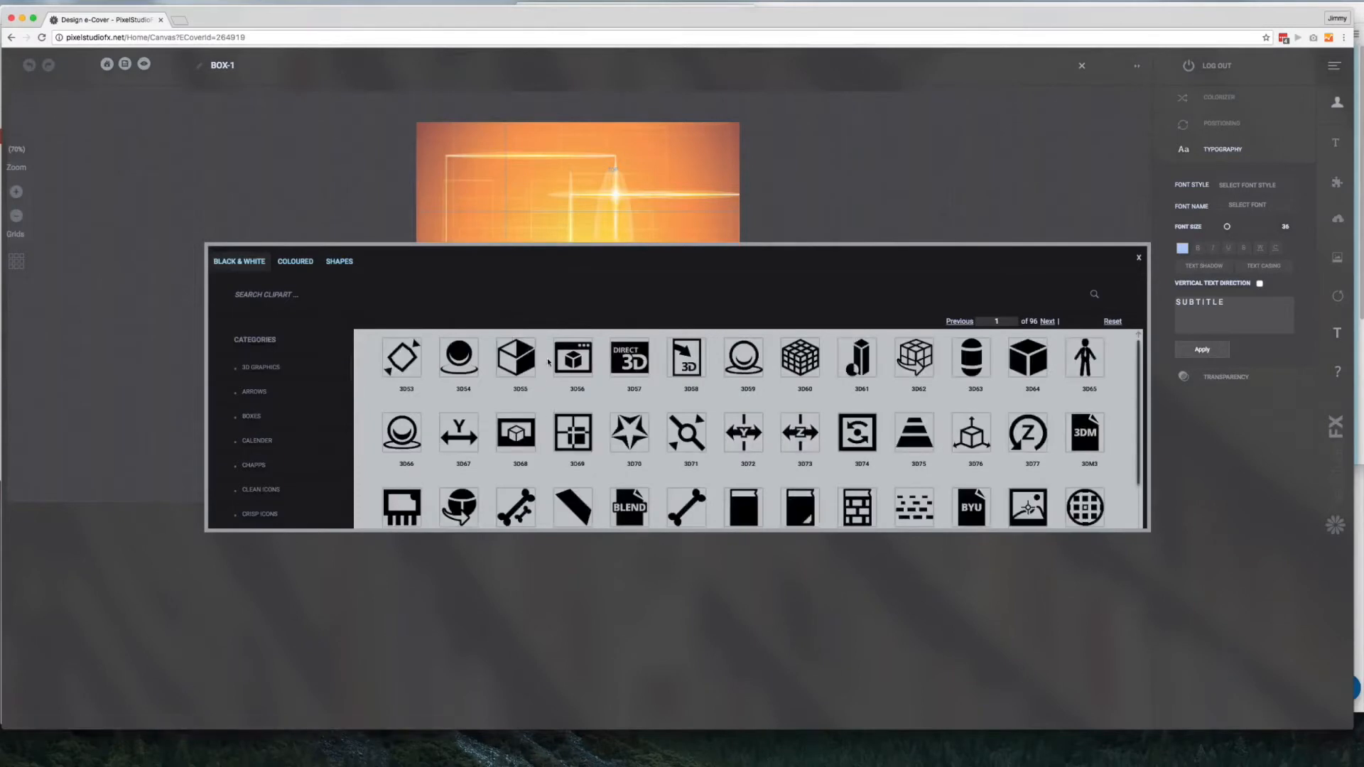
{"action": "scroll", "coordinate": [305, 409], "scroll_direction": "down", "scroll_amount": 5}
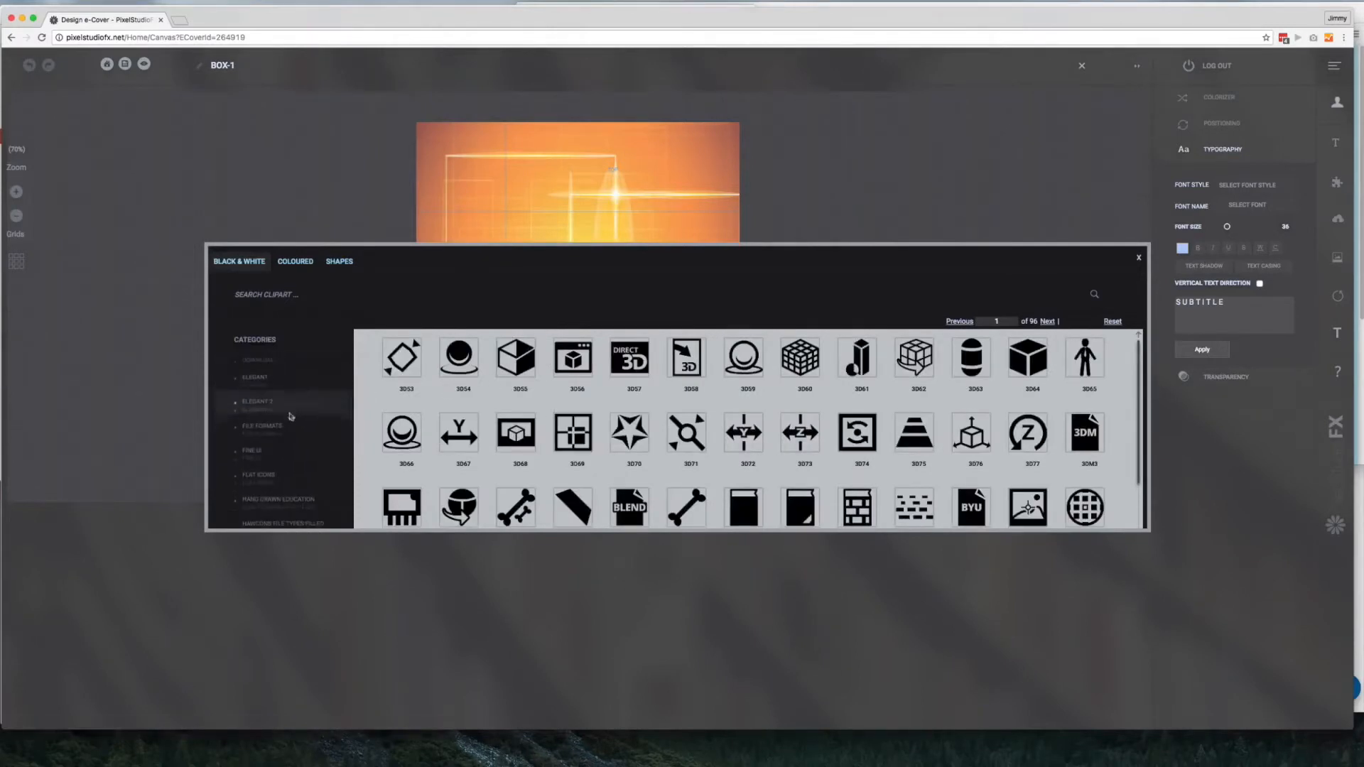
{"action": "left_click", "coordinate": [290, 417]}
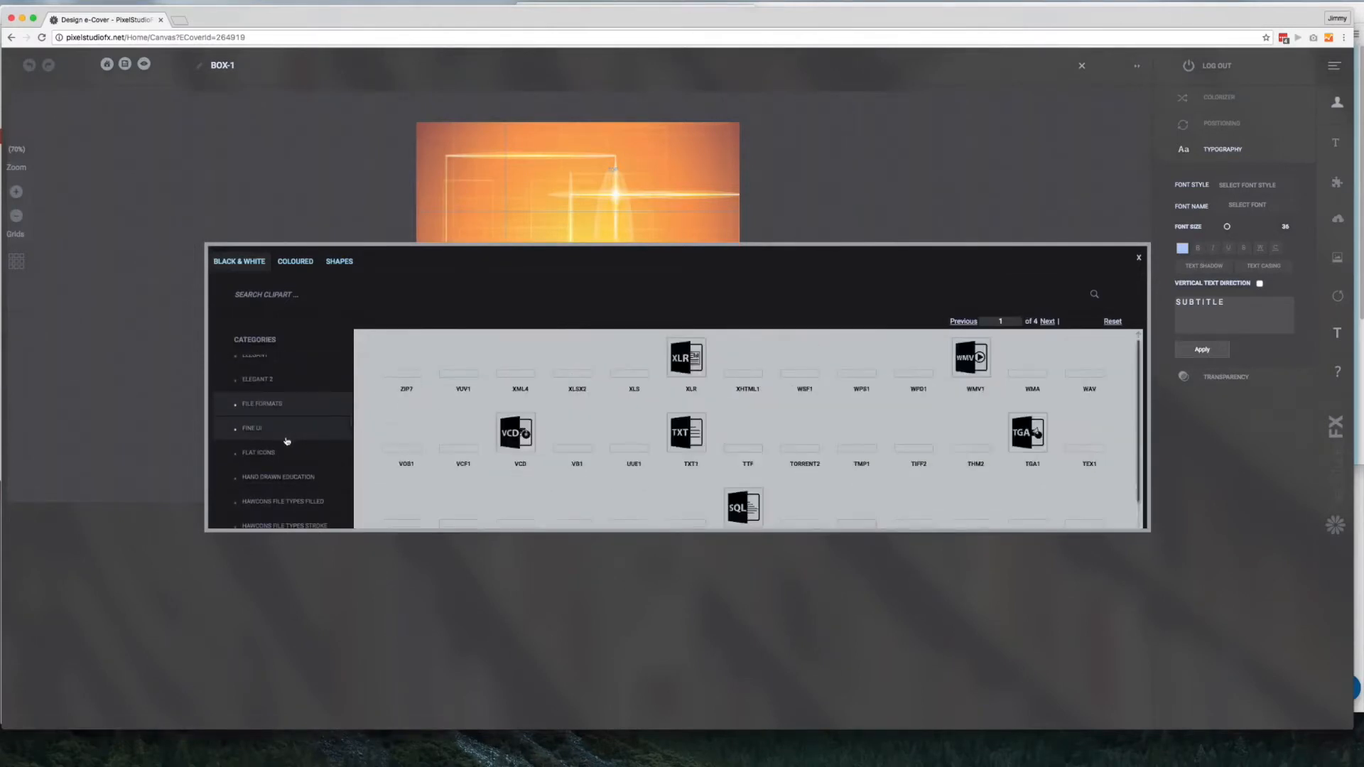
{"action": "left_click", "coordinate": [287, 439]}
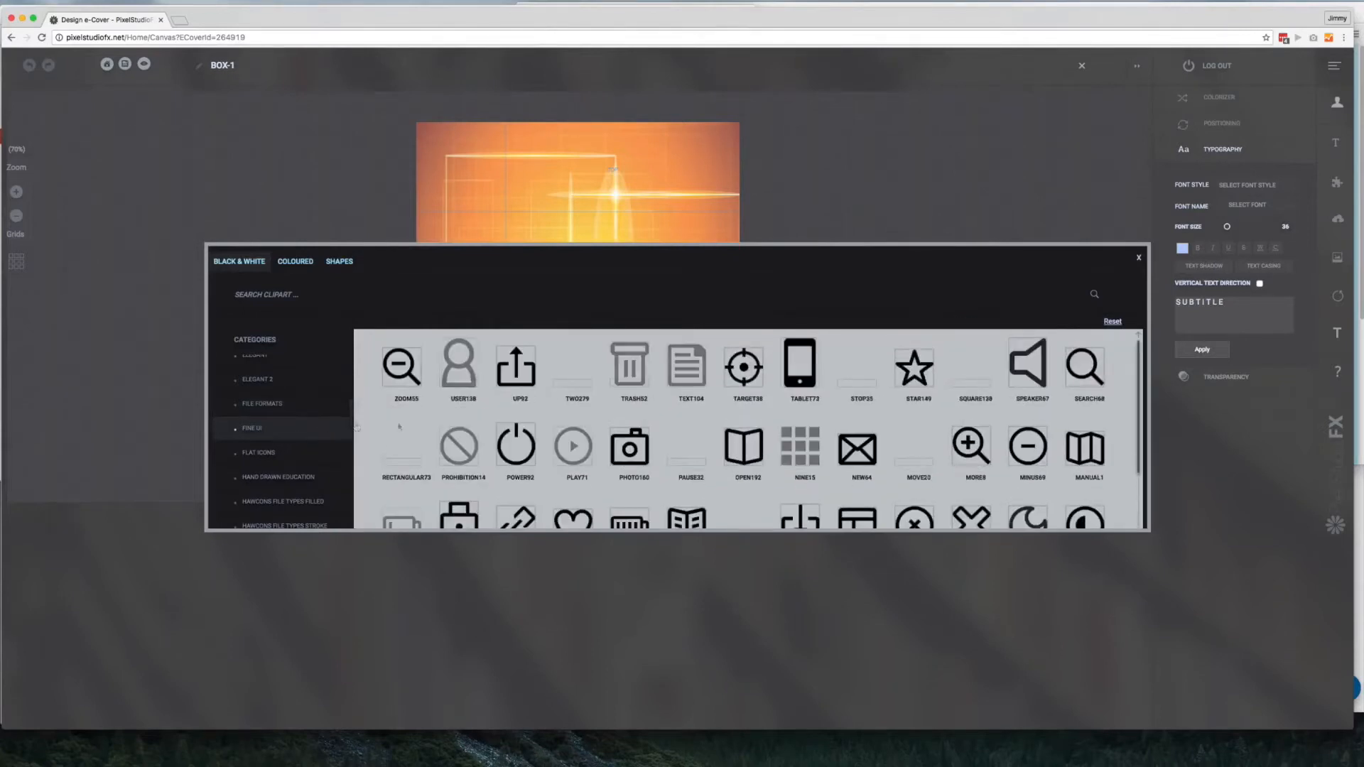
{"action": "scroll", "coordinate": [572, 430], "scroll_direction": "down", "scroll_amount": 3}
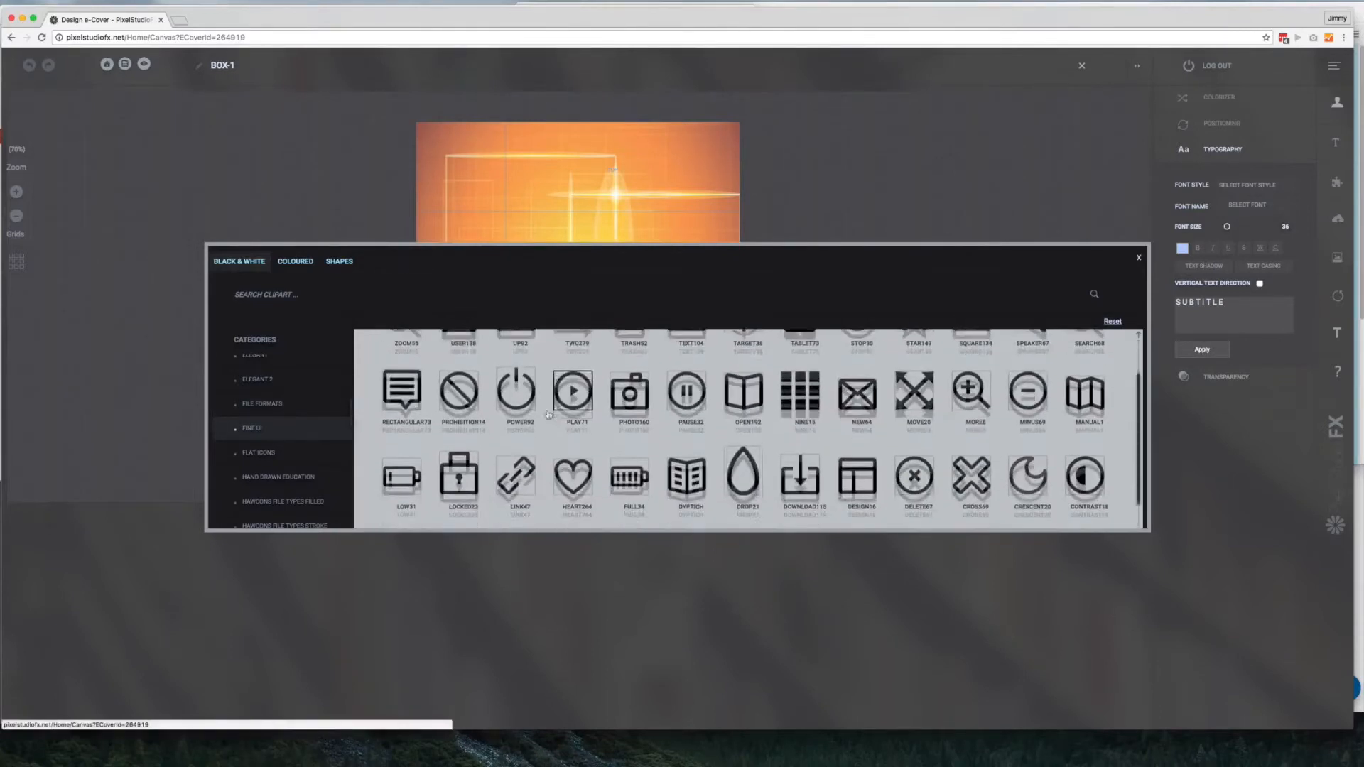
Insert the orange safe with the dollar dial from the Business and Finance category of the coloured clipart
{"action": "left_click", "coordinate": [296, 261]}
{"action": "scroll", "coordinate": [291, 327], "scroll_direction": "down", "scroll_amount": 2}
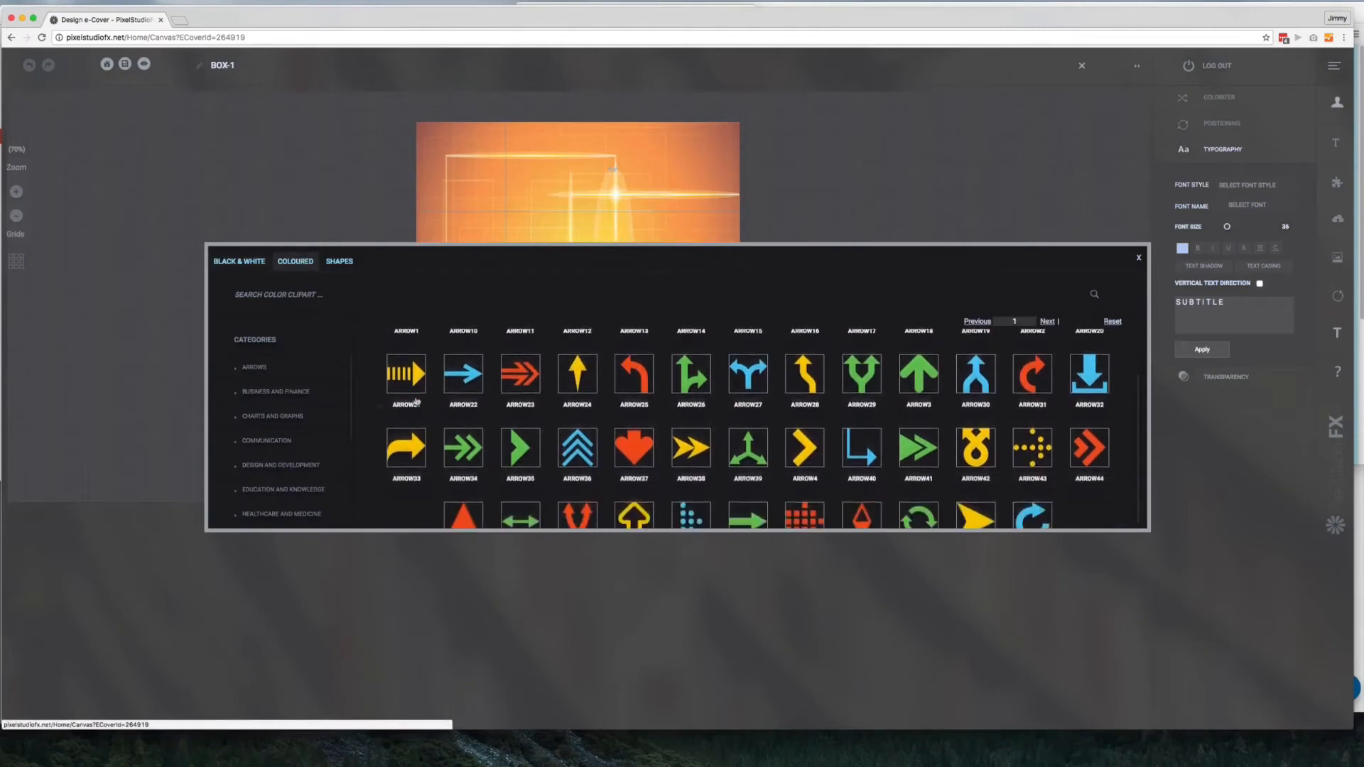
{"action": "left_click", "coordinate": [286, 398]}
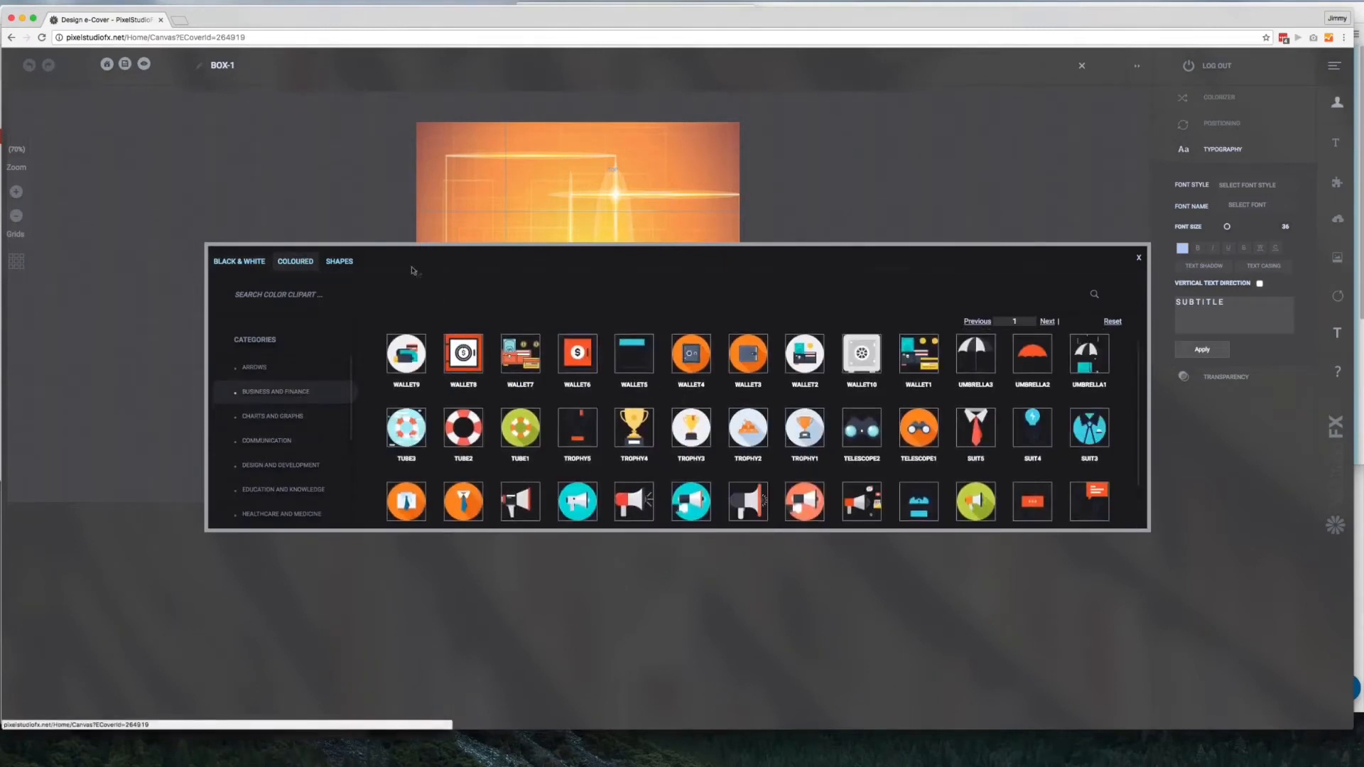
{"action": "left_click", "coordinate": [353, 261]}
{"action": "left_click", "coordinate": [304, 263]}
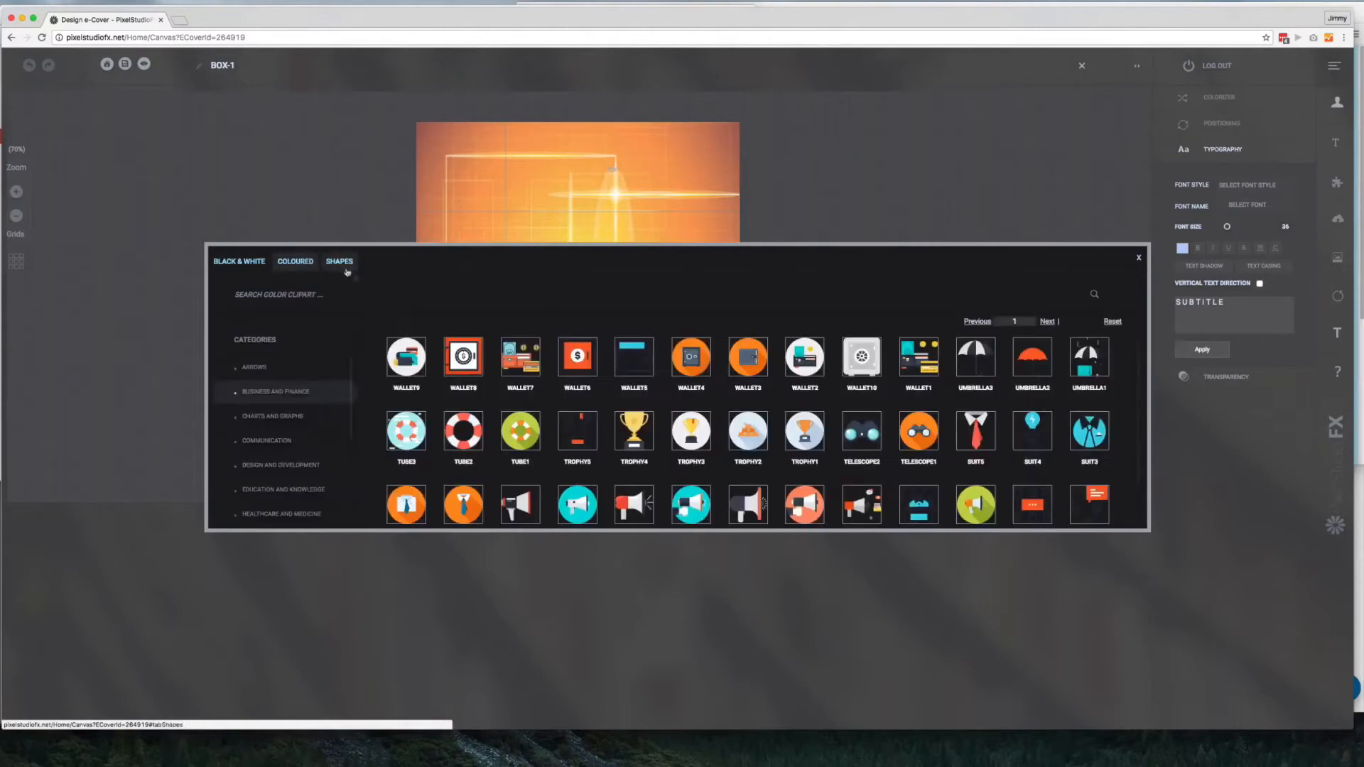
{"action": "left_click", "coordinate": [470, 364]}
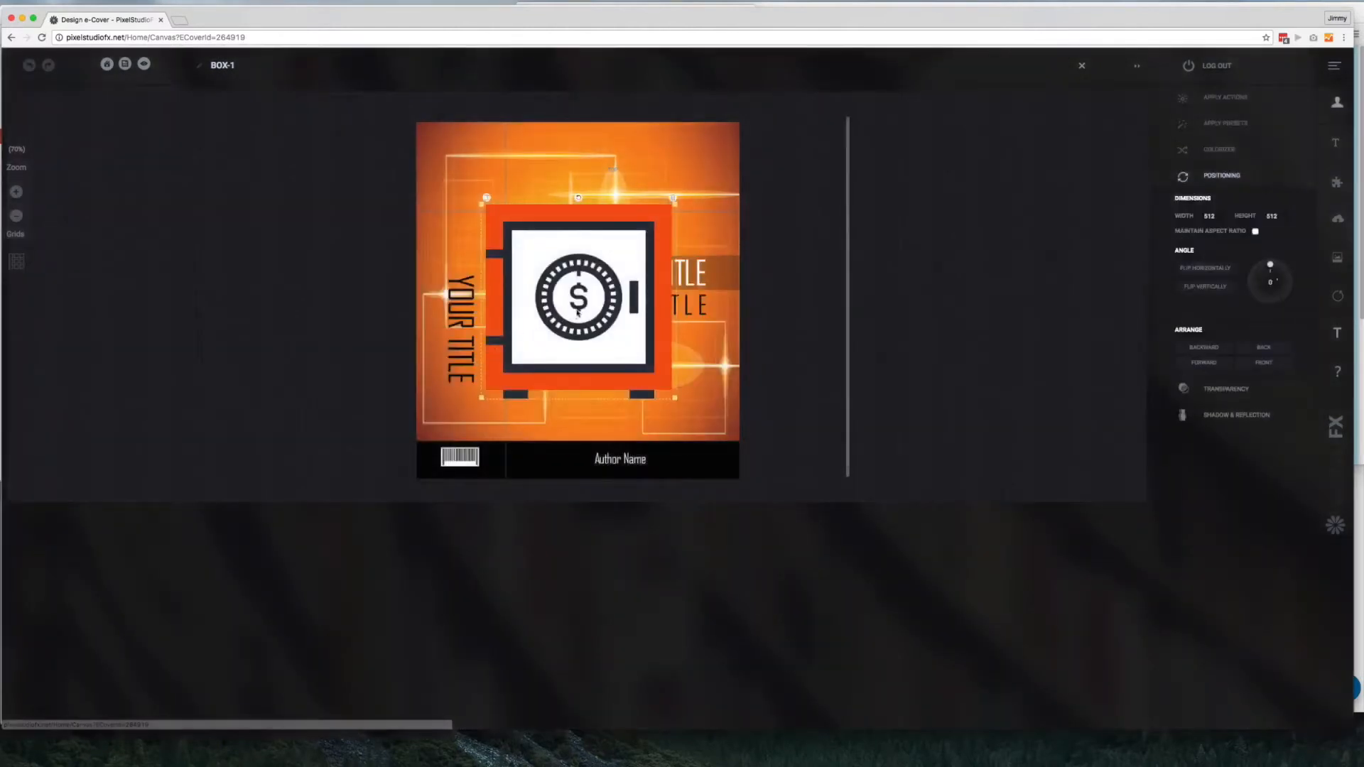
Shrink the safe clipart to about 286 by 281 and place it below the subtitle on the front cover
{"action": "left_click_drag", "start_coordinate": [471, 223], "coordinate": [524, 225]}
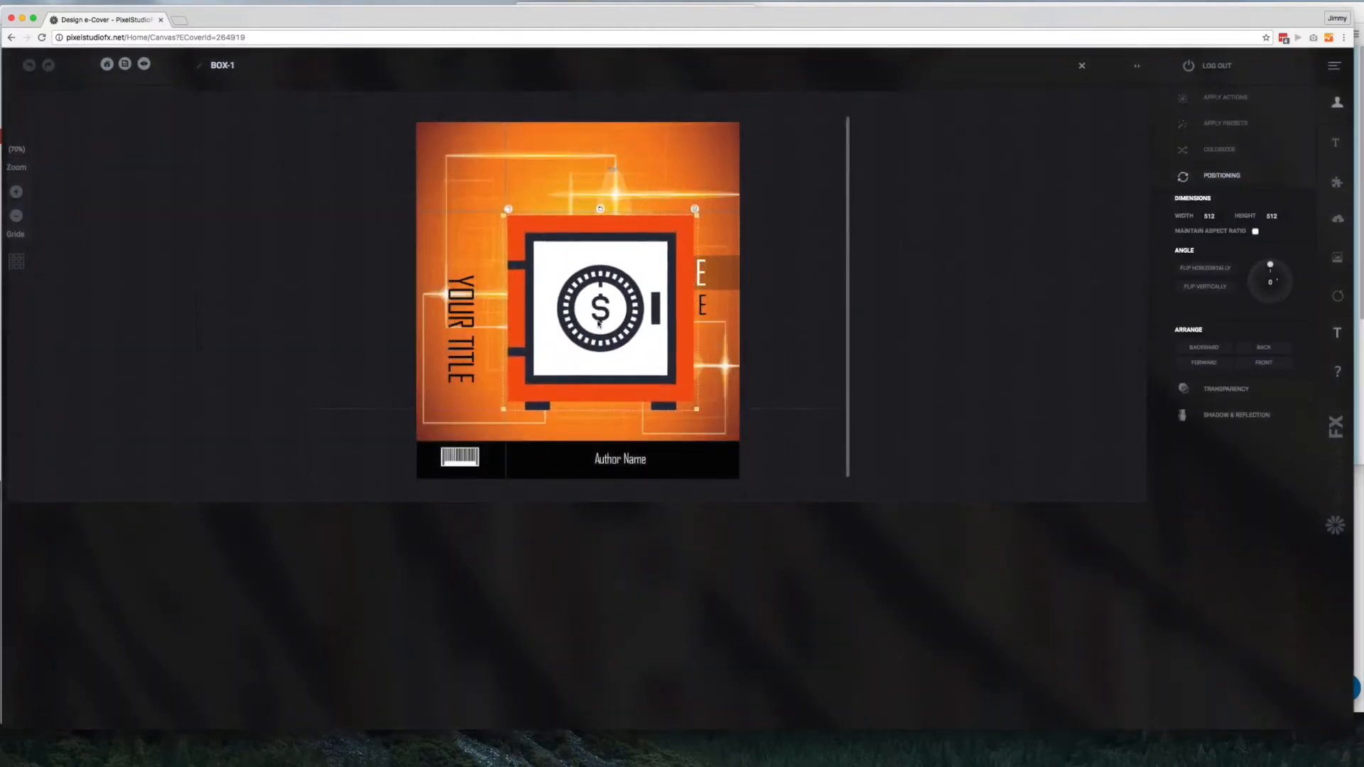
{"action": "left_click_drag", "start_coordinate": [505, 217], "coordinate": [561, 263]}
{"action": "left_click_drag", "start_coordinate": [654, 358], "coordinate": [628, 385]}
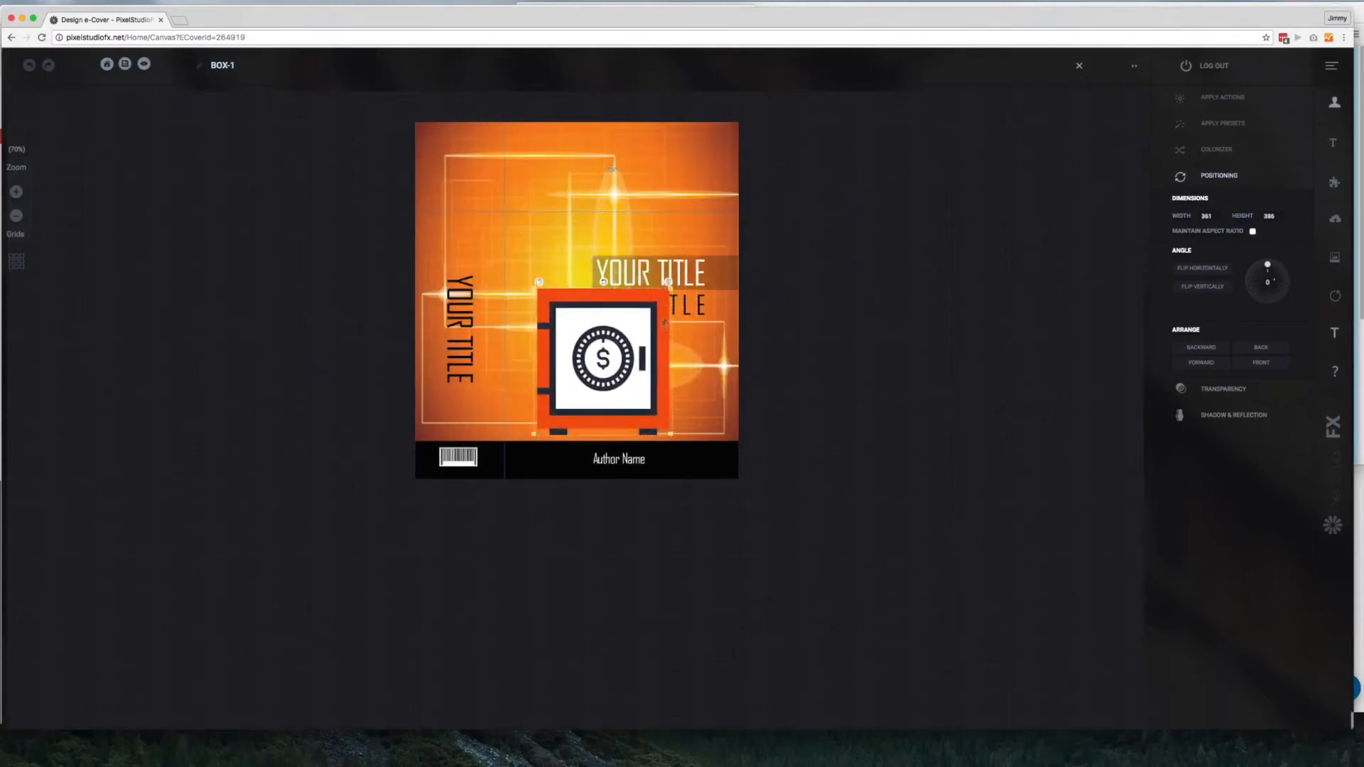
{"action": "left_click_drag", "start_coordinate": [669, 284], "coordinate": [640, 329]}
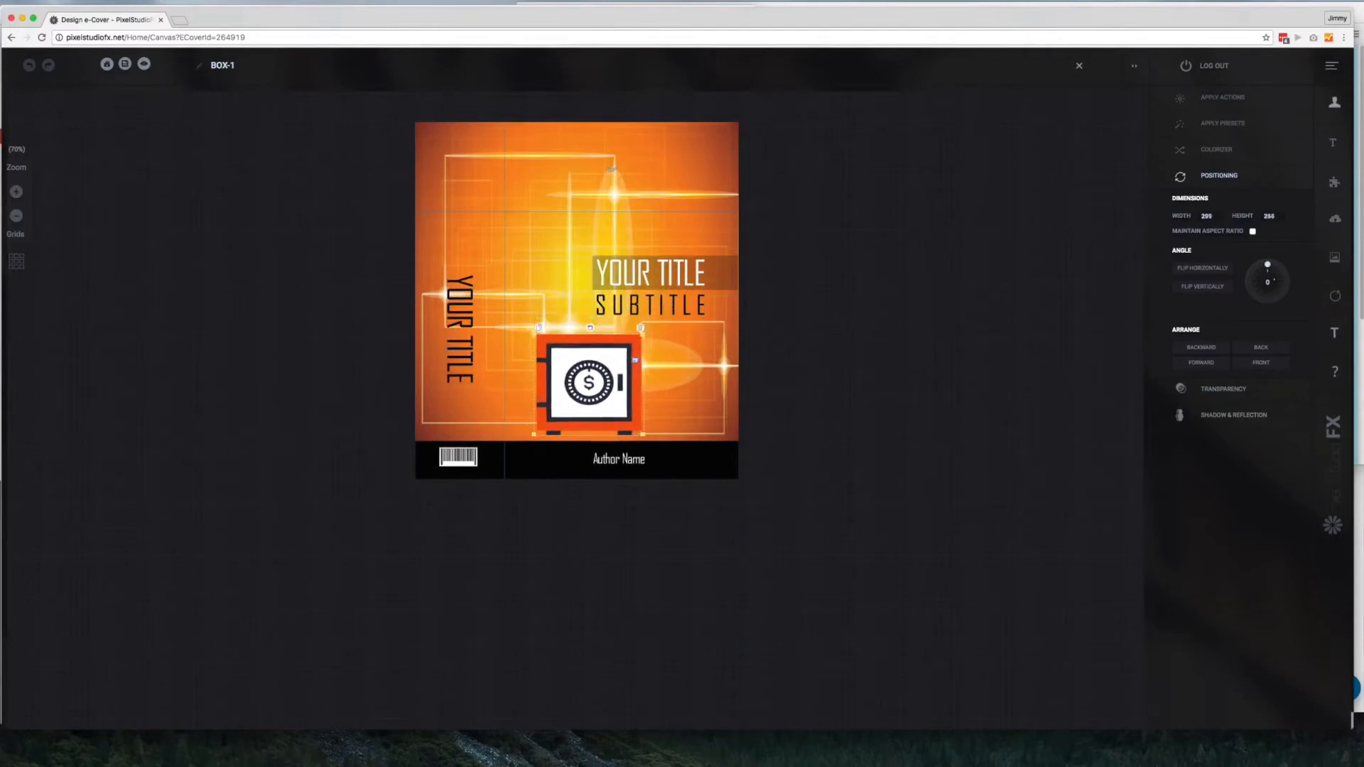
{"action": "left_click_drag", "start_coordinate": [602, 387], "coordinate": [647, 378]}
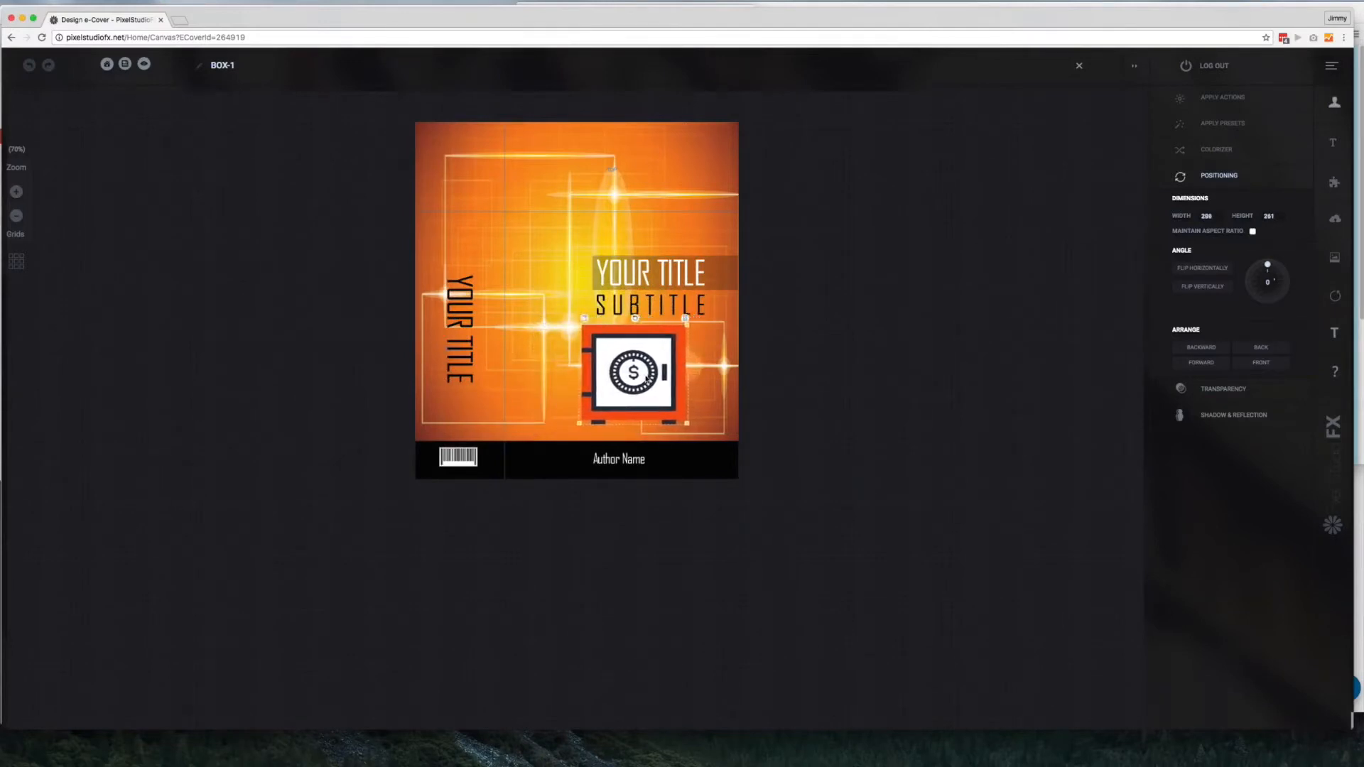
Replace the front title with the presenter's first name in possessive form plus "Demo", set the font size to 72 and fit it on the cover
{"action": "left_click", "coordinate": [651, 274]}
{"action": "double_click", "coordinate": [1204, 302]}
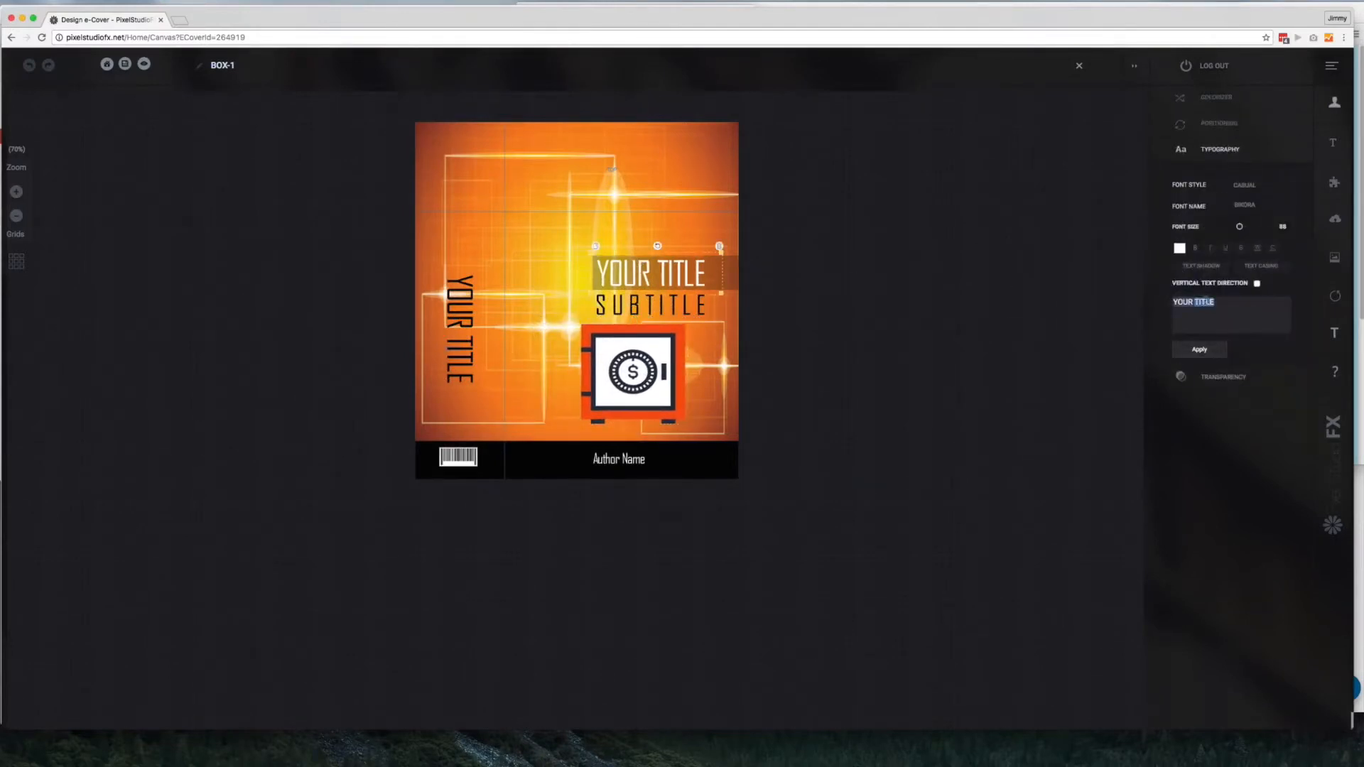
{"action": "type", "text": "Jimmy's Demo"}
{"action": "left_click", "coordinate": [1223, 349]}
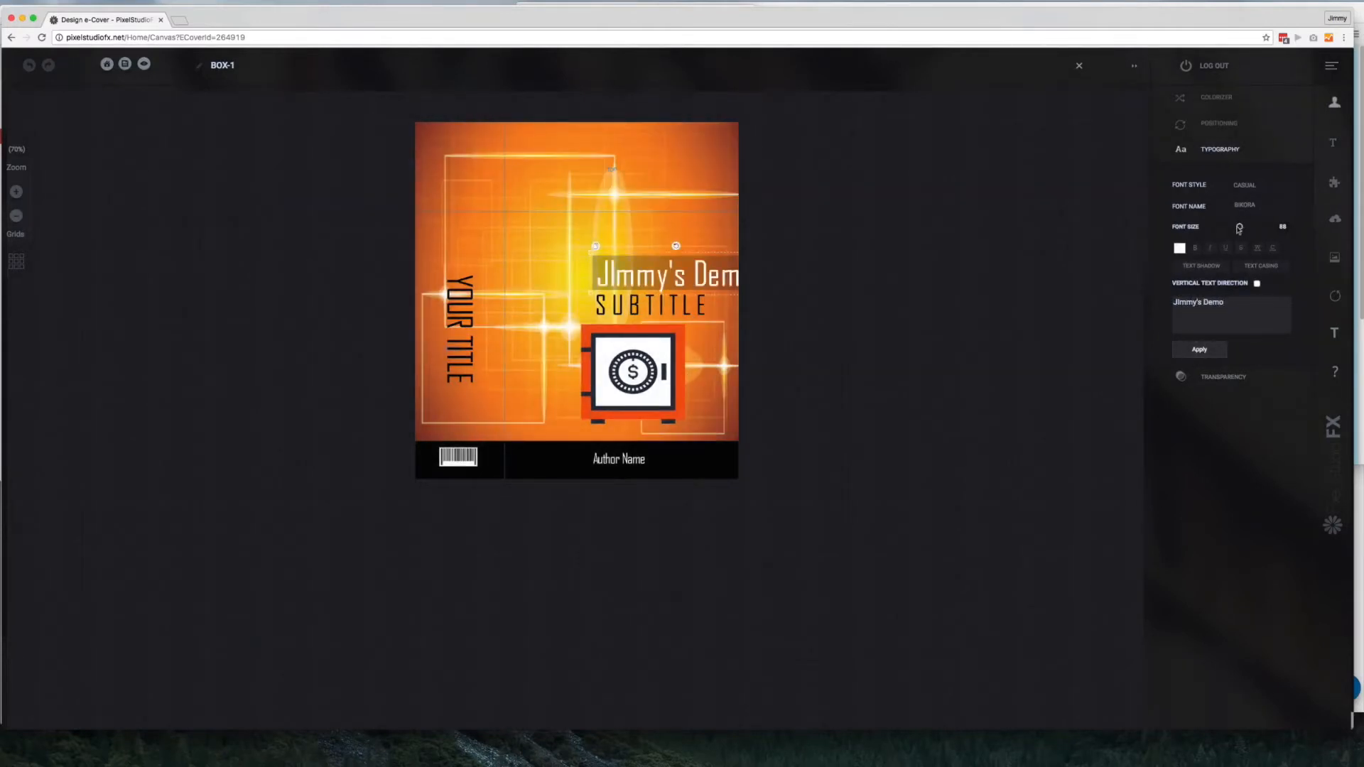
{"action": "left_click_drag", "start_coordinate": [1235, 228], "coordinate": [1234, 228]}
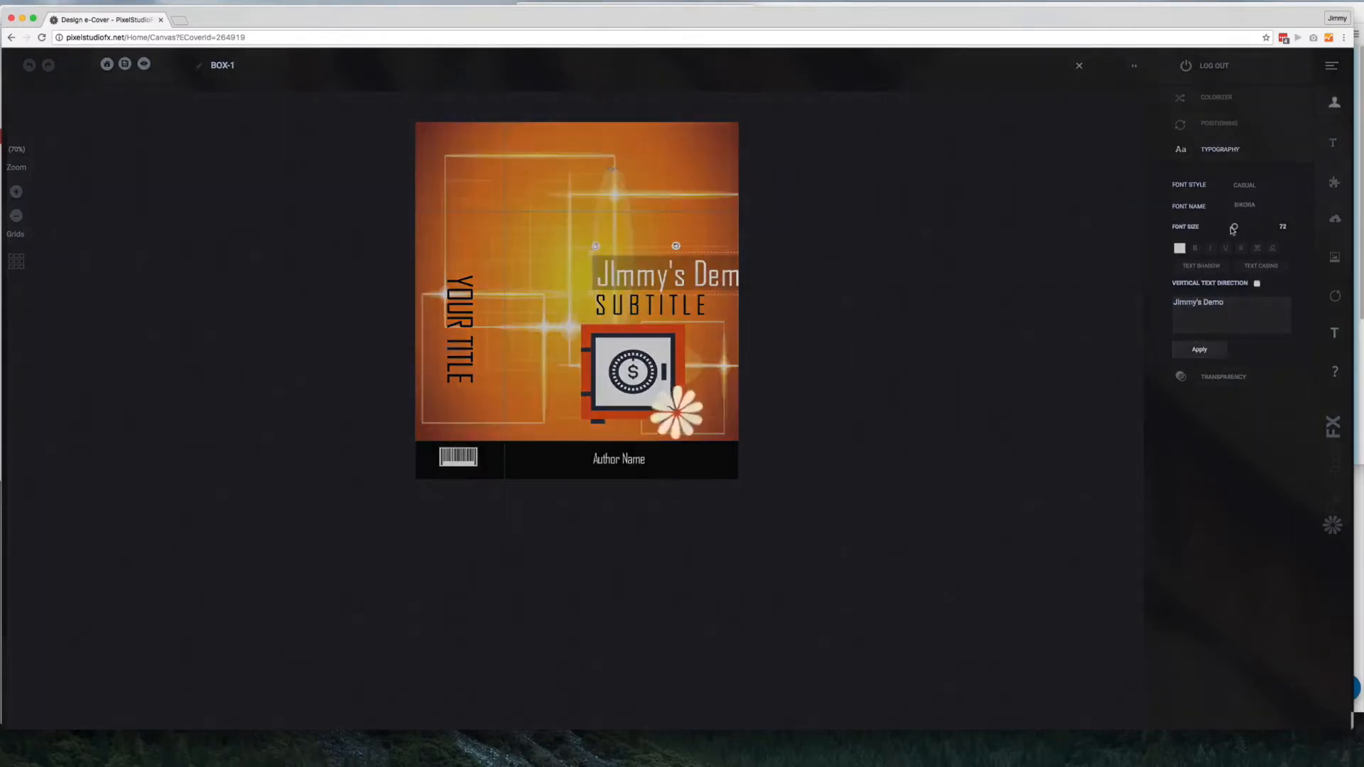
{"action": "left_click_drag", "start_coordinate": [596, 289], "coordinate": [593, 294]}
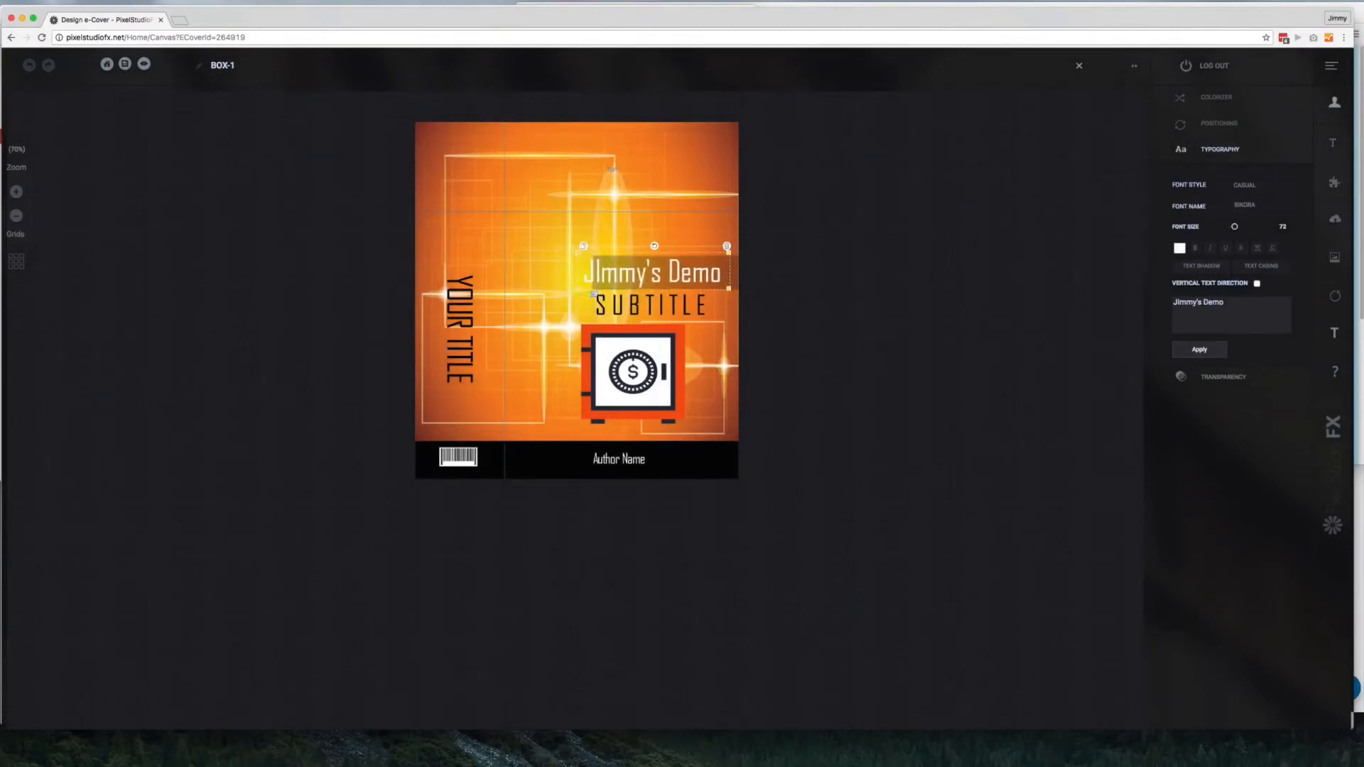
Change the subtitle to "Bank Vault" and centre it between the title and the safe
{"action": "left_click", "coordinate": [624, 302]}
{"action": "triple_click", "coordinate": [1232, 325]}
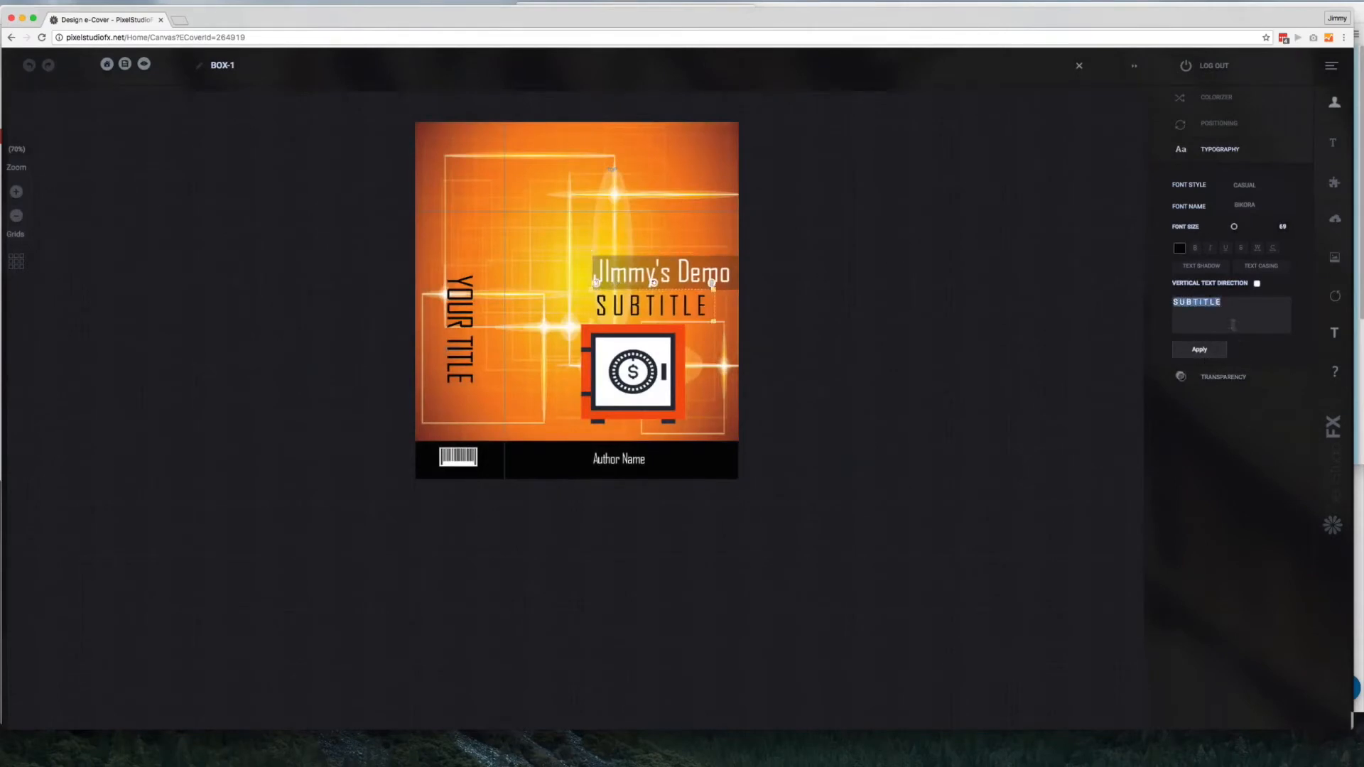
{"action": "type", "text": "Bank Vault"}
{"action": "left_click", "coordinate": [1215, 348]}
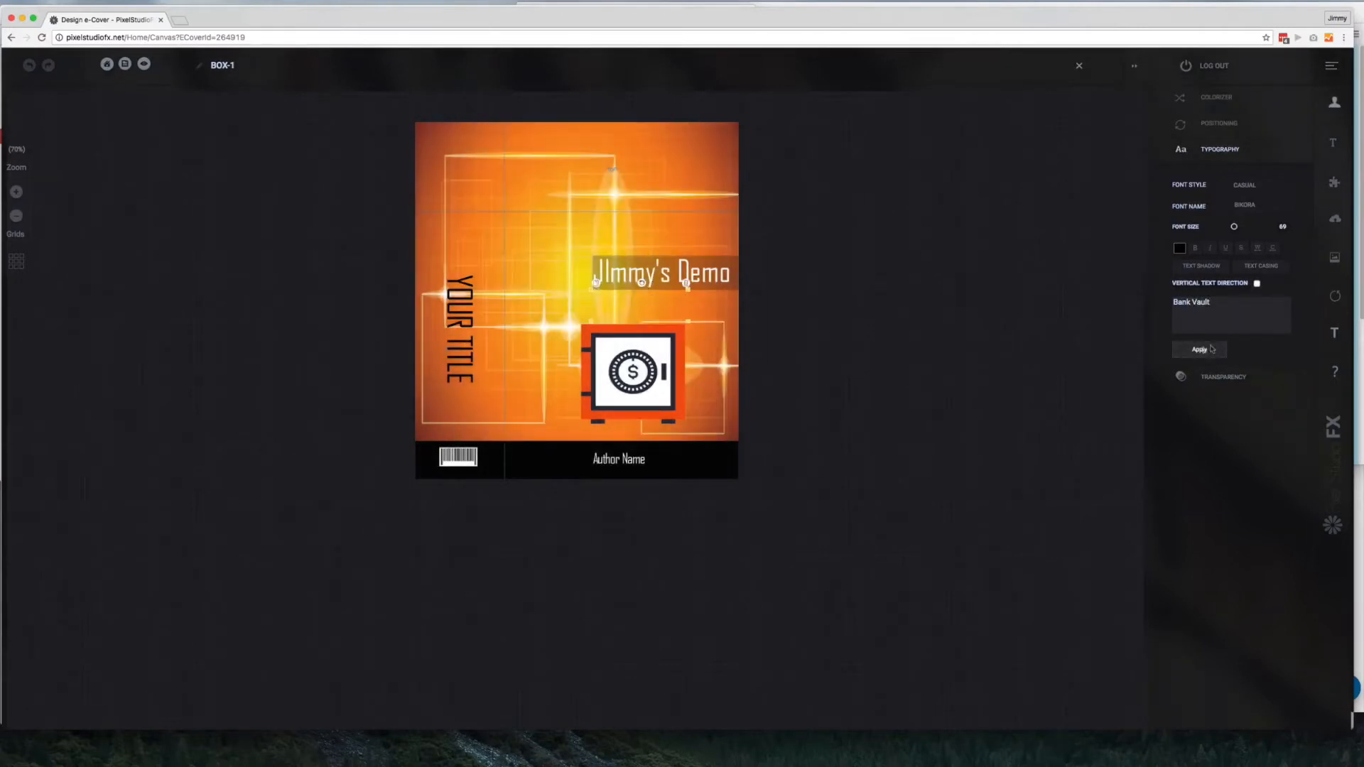
{"action": "left_click_drag", "start_coordinate": [672, 306], "coordinate": [678, 307]}
Try another rotation on the spine title, restore its vertical orientation and replace its text with the presenter's full name
{"action": "left_click", "coordinate": [449, 310]}
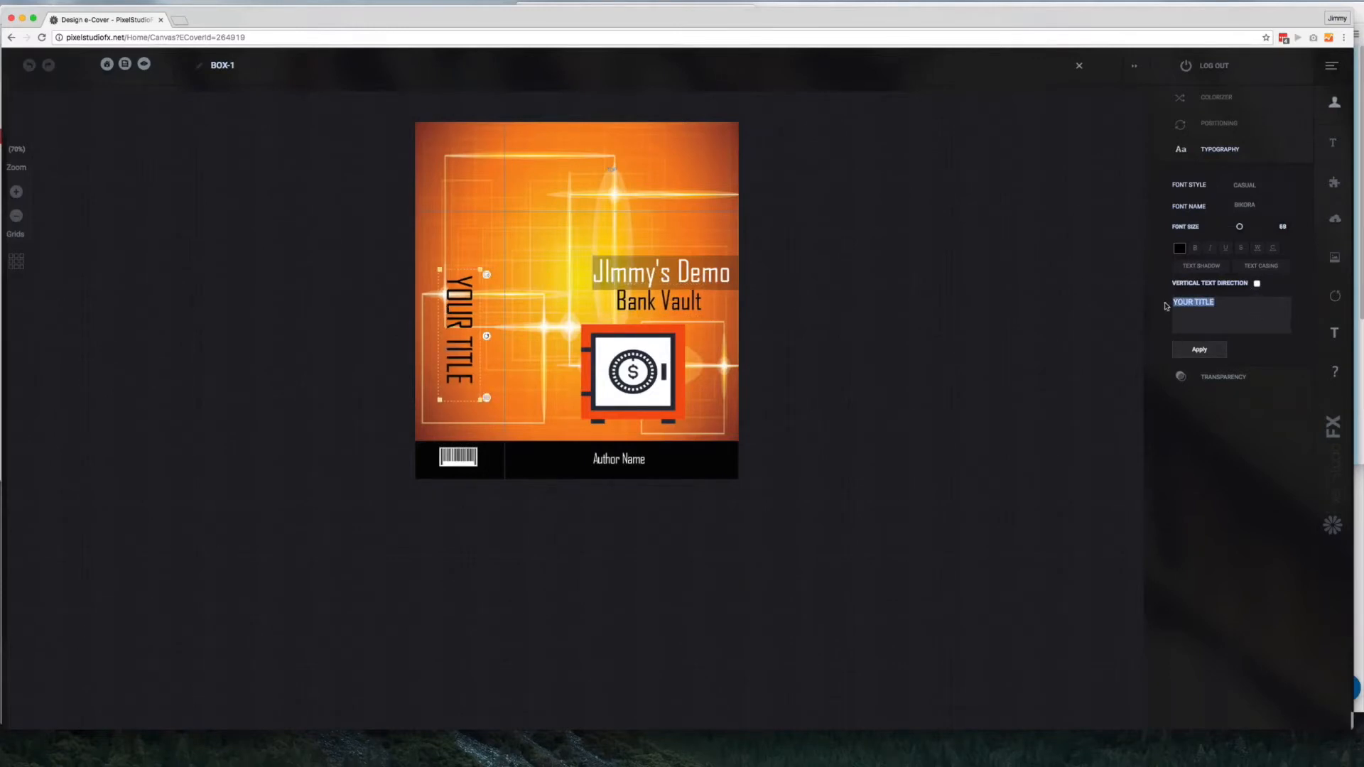
{"action": "left_click", "coordinate": [1219, 123]}
{"action": "mouse_move", "coordinate": [1285, 231]}
{"action": "left_mouse_down"}
{"action": "mouse_move", "coordinate": [1259, 244]}
{"action": "mouse_move", "coordinate": [1281, 235]}
{"action": "left_mouse_up"}
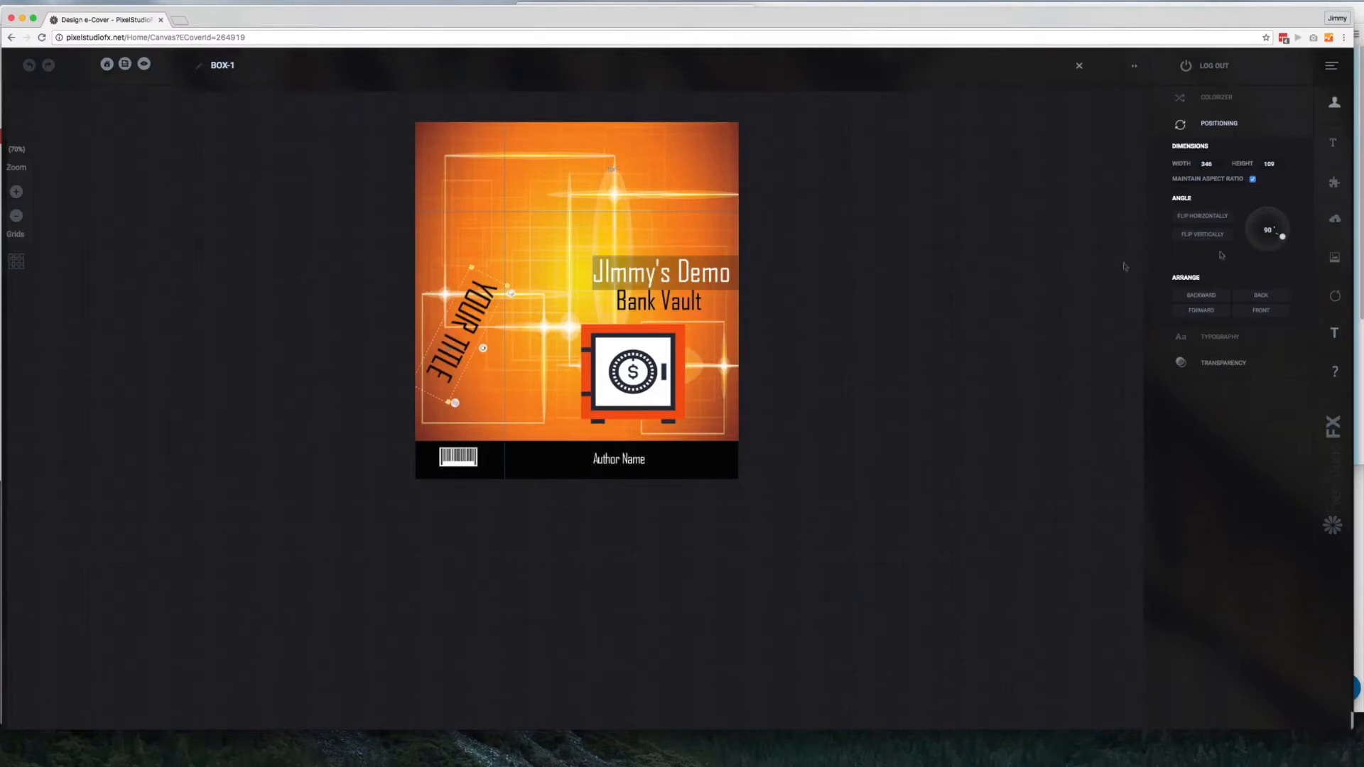
{"action": "left_click_drag", "start_coordinate": [1286, 238], "coordinate": [1287, 228]}
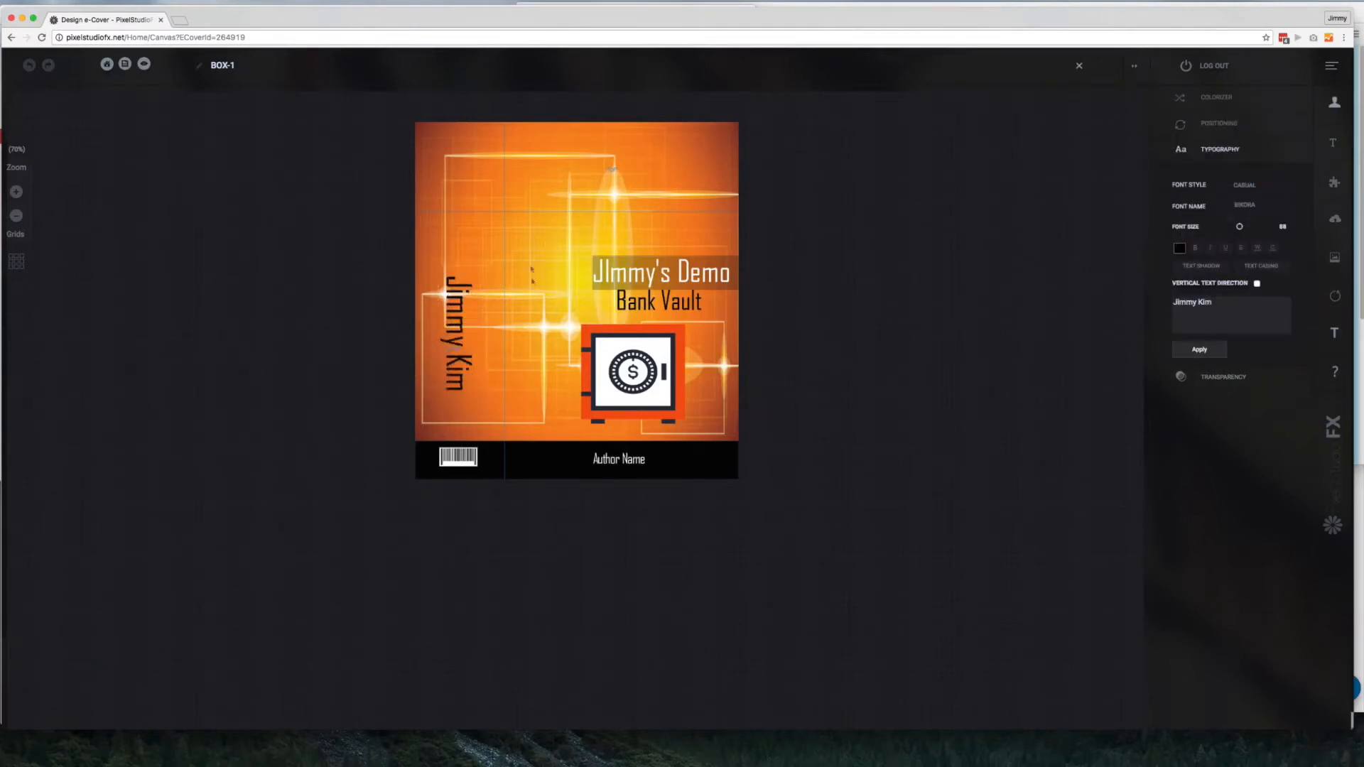
Enlarge the safe clipart to about 341 by 291 so it fills more of the front cover
{"action": "left_click", "coordinate": [633, 370]}
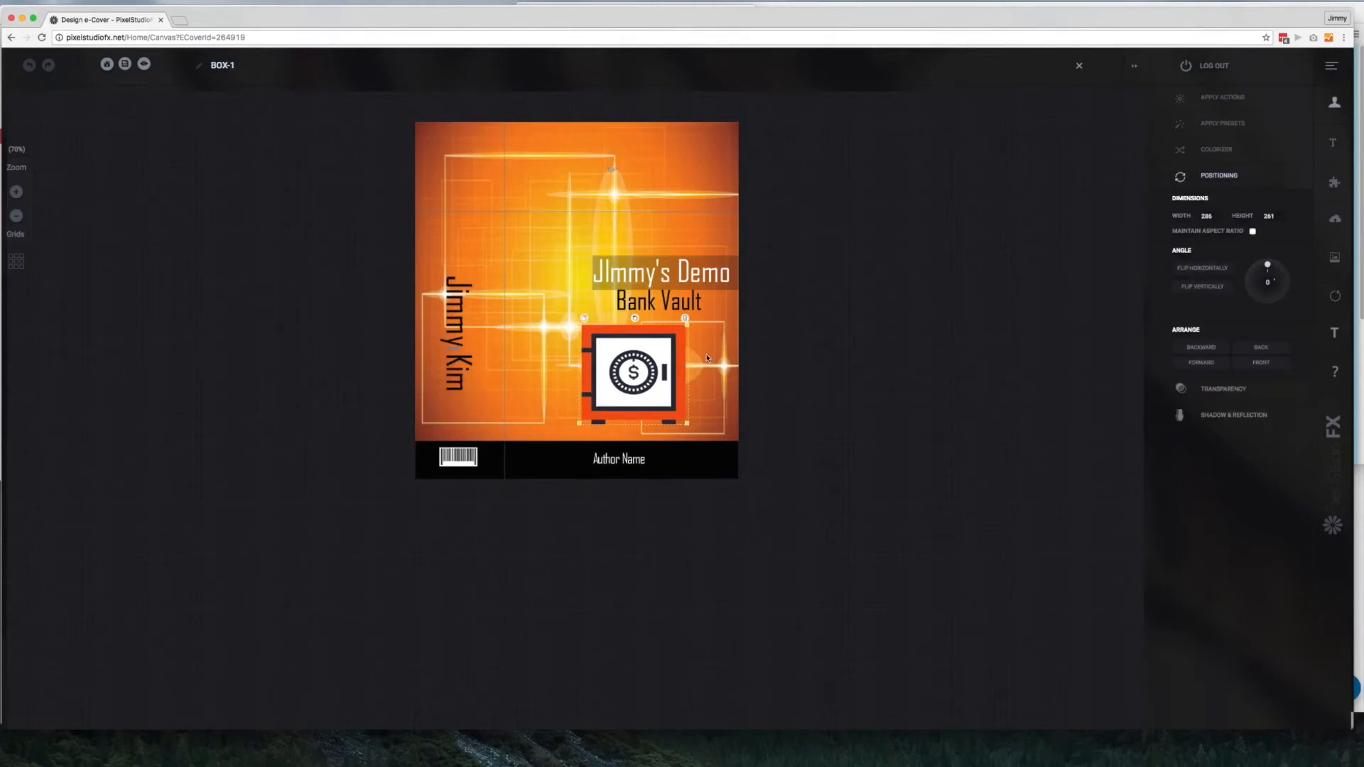
{"action": "left_click_drag", "start_coordinate": [689, 424], "coordinate": [713, 433]}
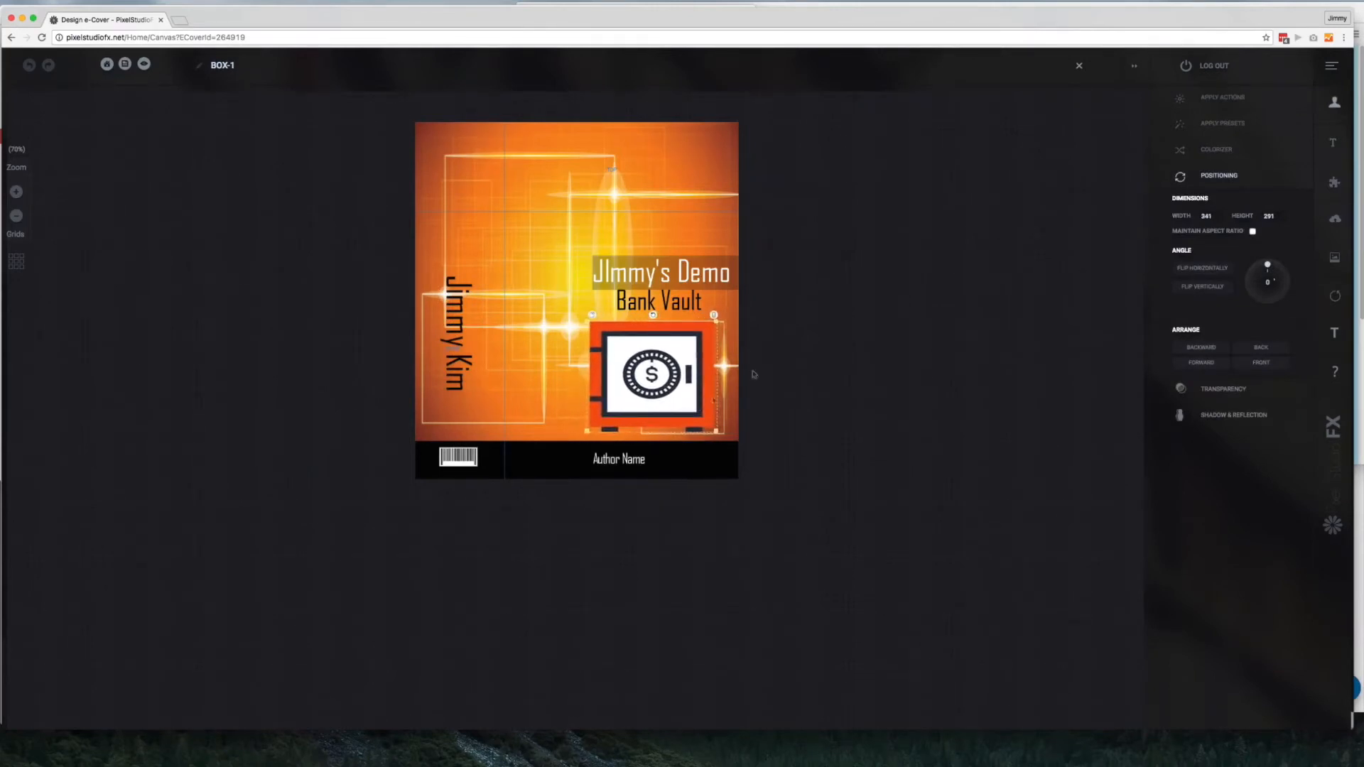
Apply the Love preset to the safe clipart
{"action": "left_click", "coordinate": [1229, 98]}
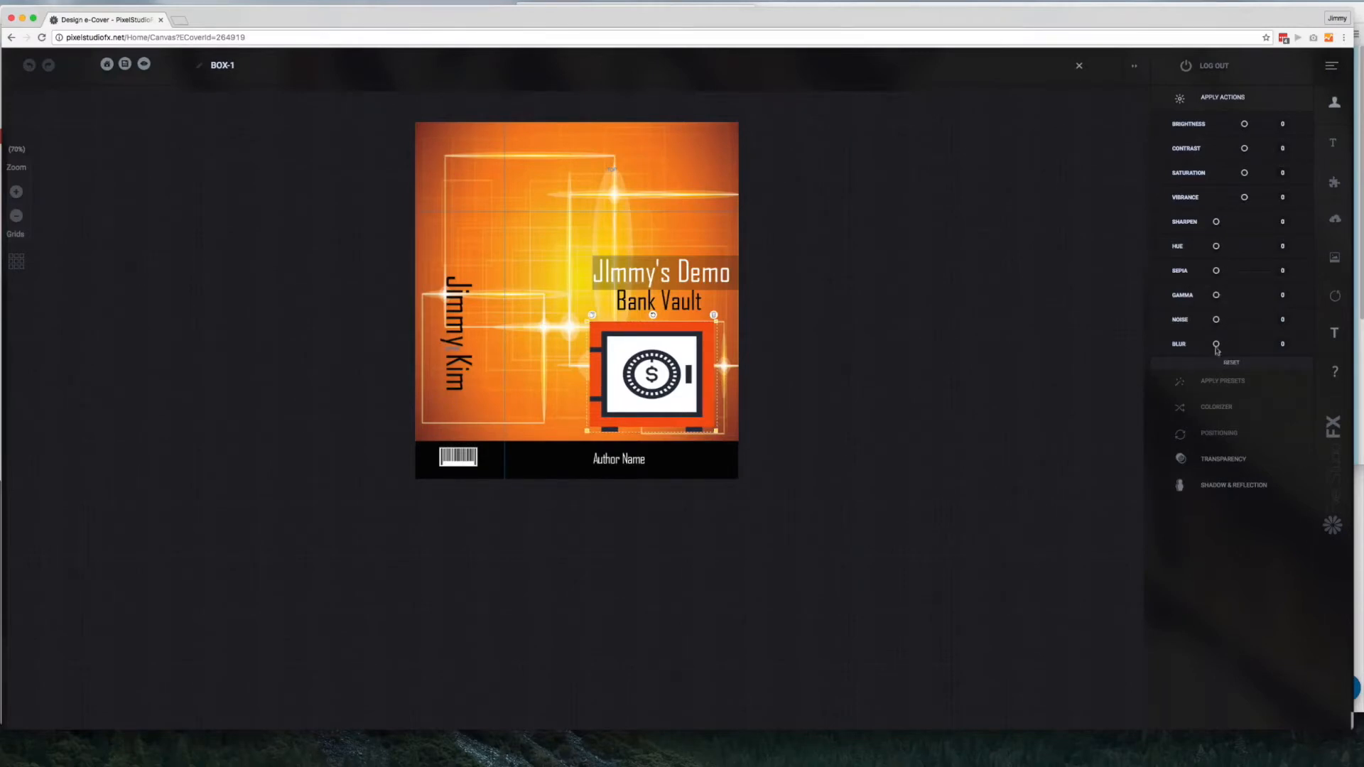
{"action": "left_click", "coordinate": [1222, 387]}
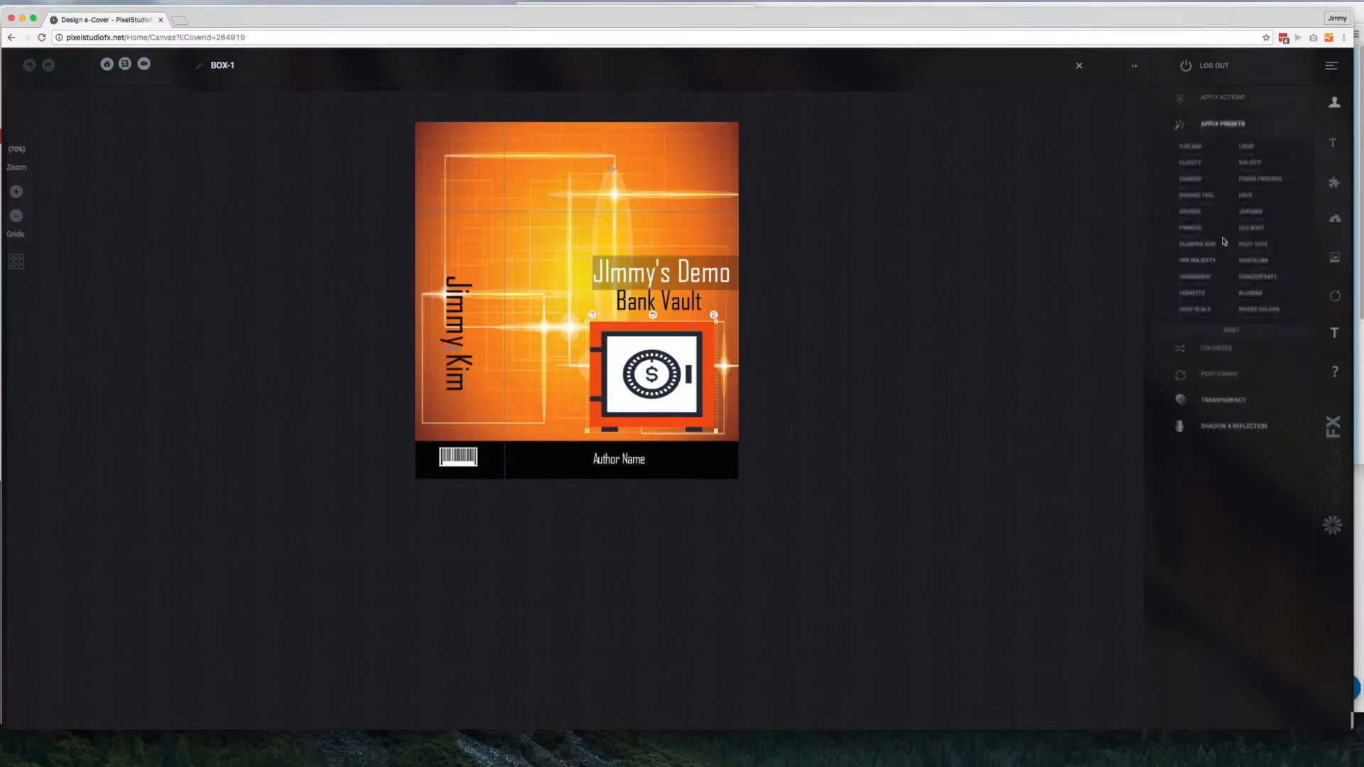
{"action": "left_click", "coordinate": [1239, 196]}
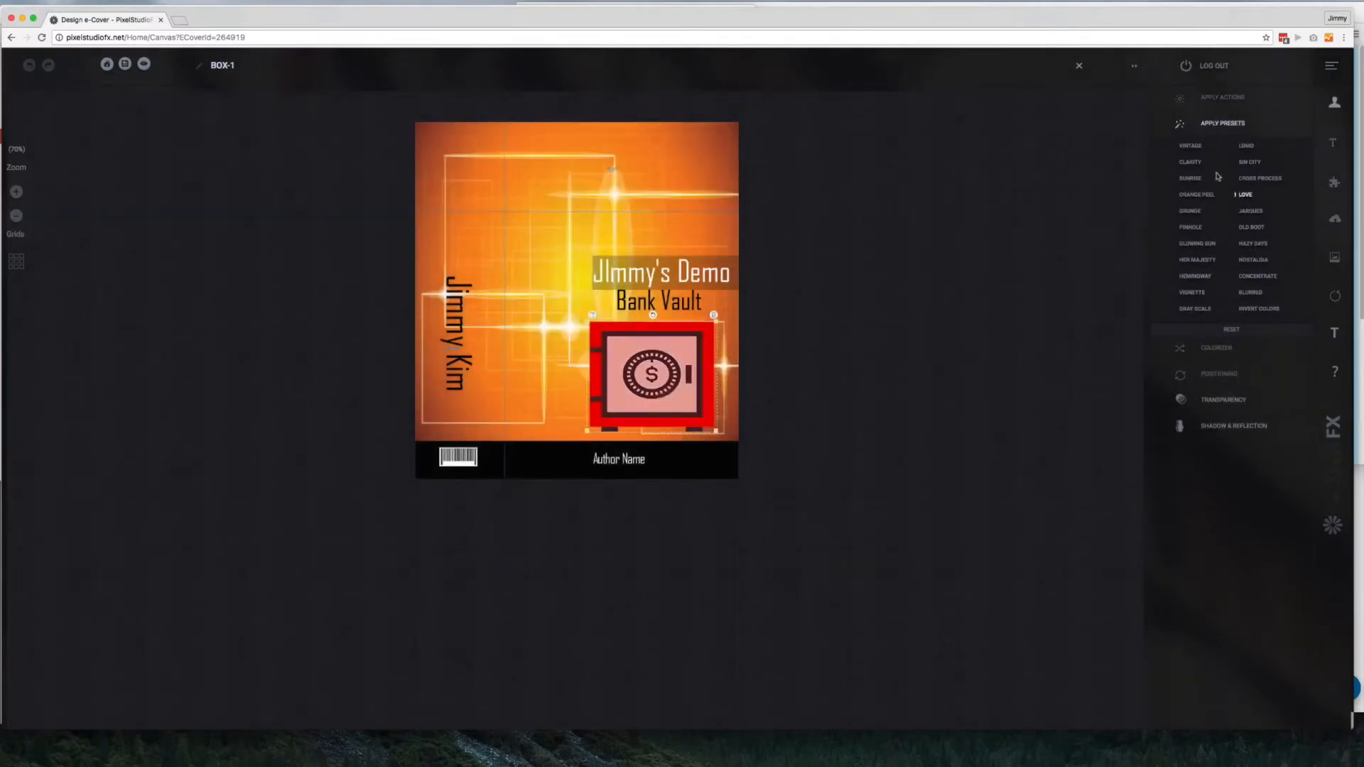
Recolor the cover background to cyan-blue with the Colorizer and set the safe's opacity to 49
{"action": "left_click", "coordinate": [1215, 348]}
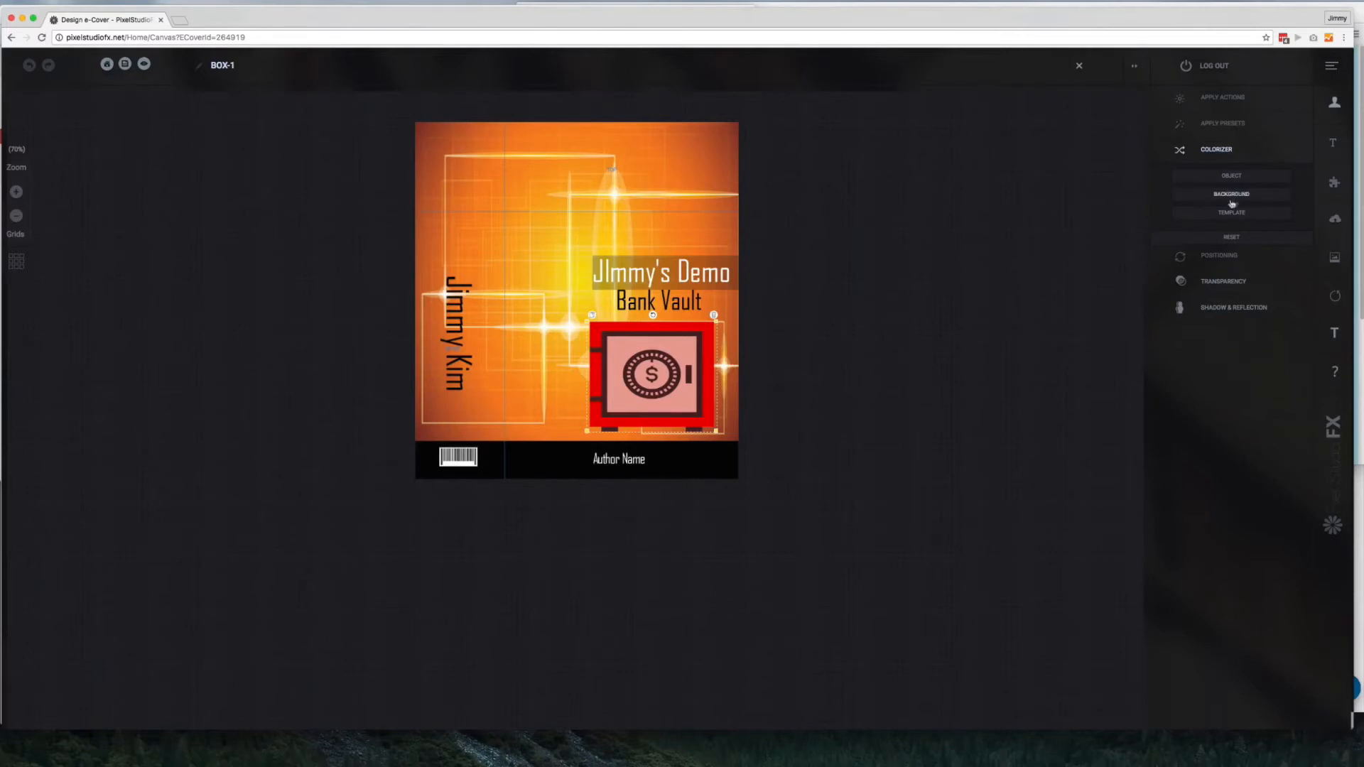
{"action": "left_click", "coordinate": [1234, 193]}
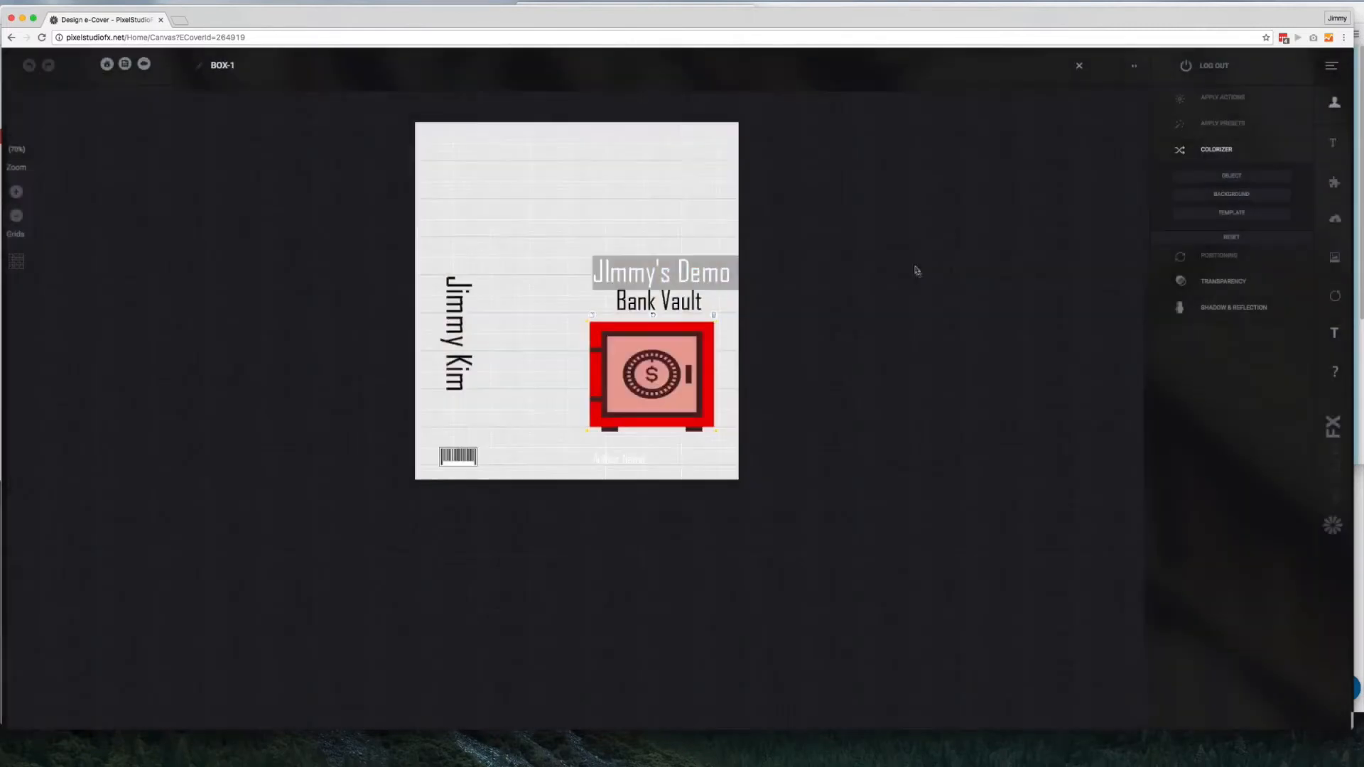
{"action": "left_click", "coordinate": [1246, 198]}
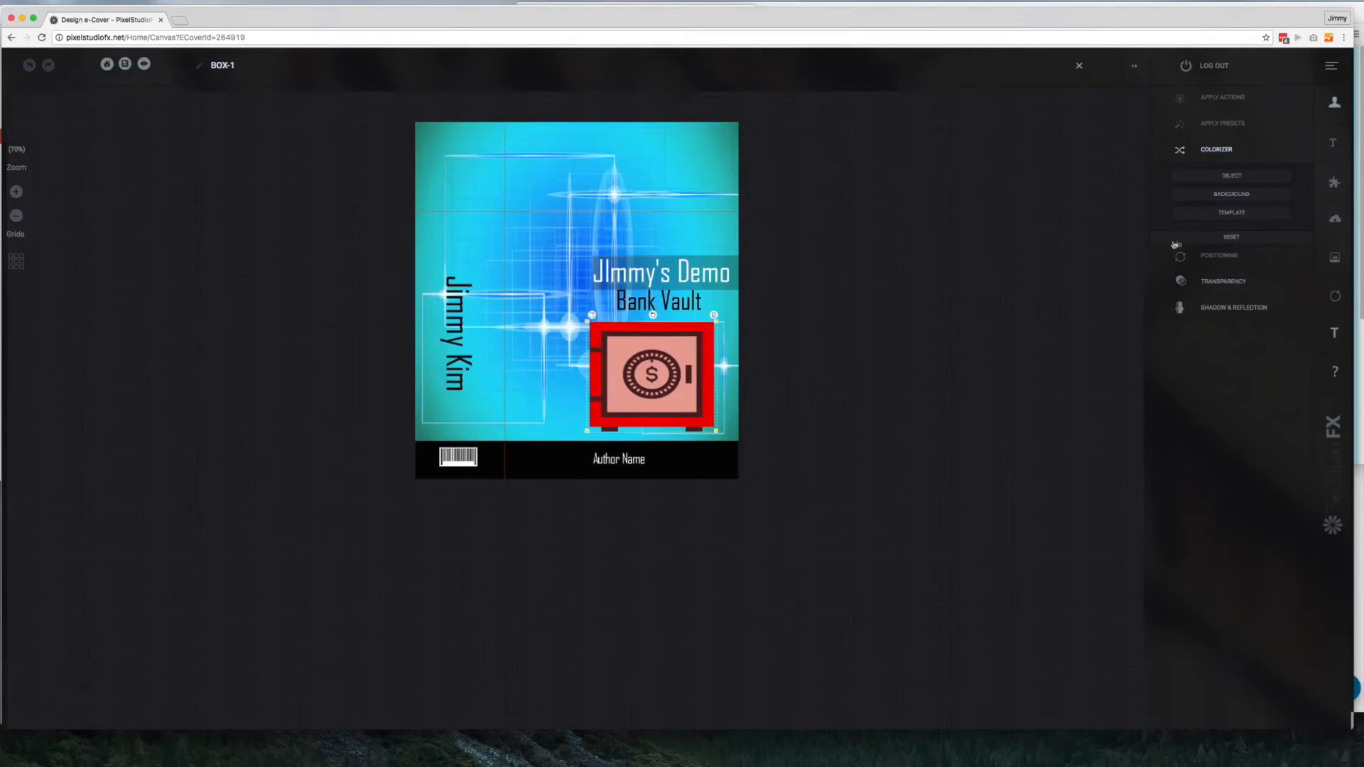
{"action": "left_click", "coordinate": [1224, 284]}
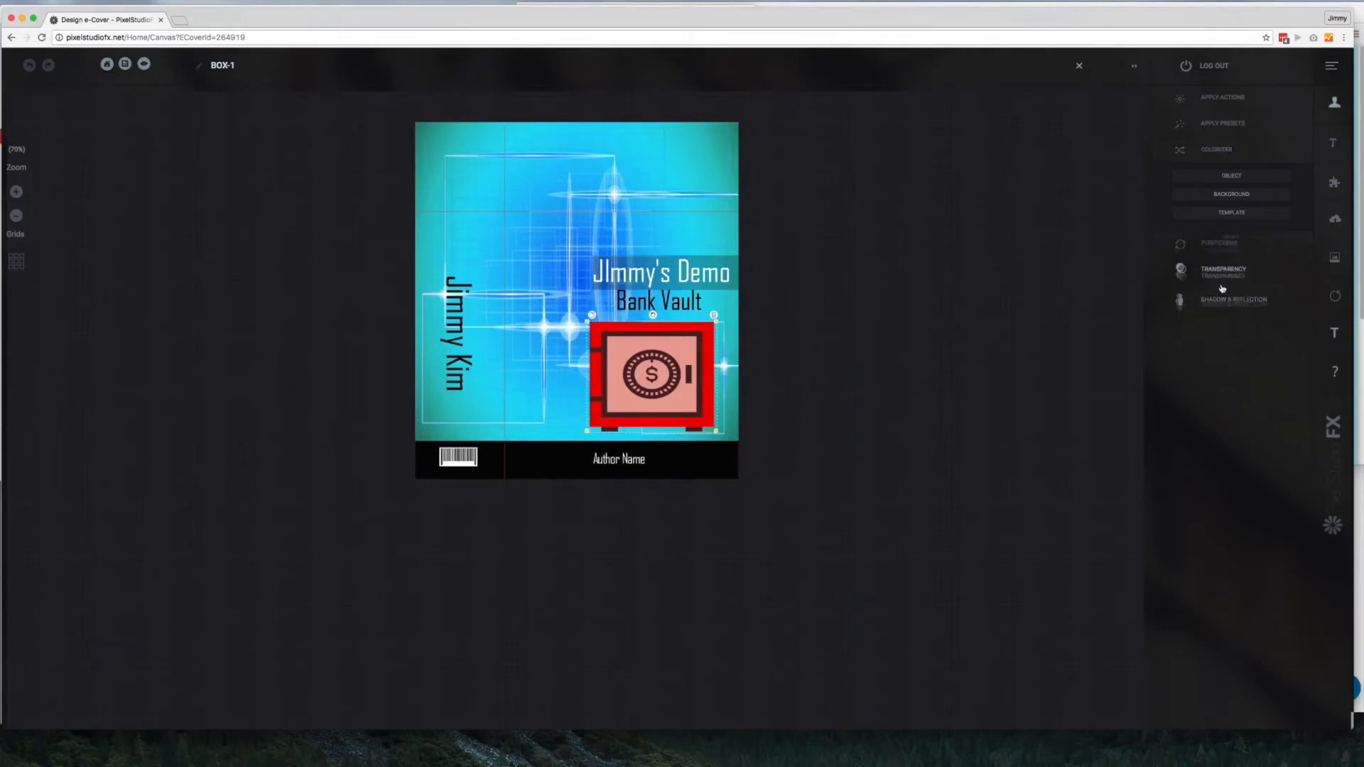
{"action": "left_click_drag", "start_coordinate": [1274, 231], "coordinate": [1241, 232]}
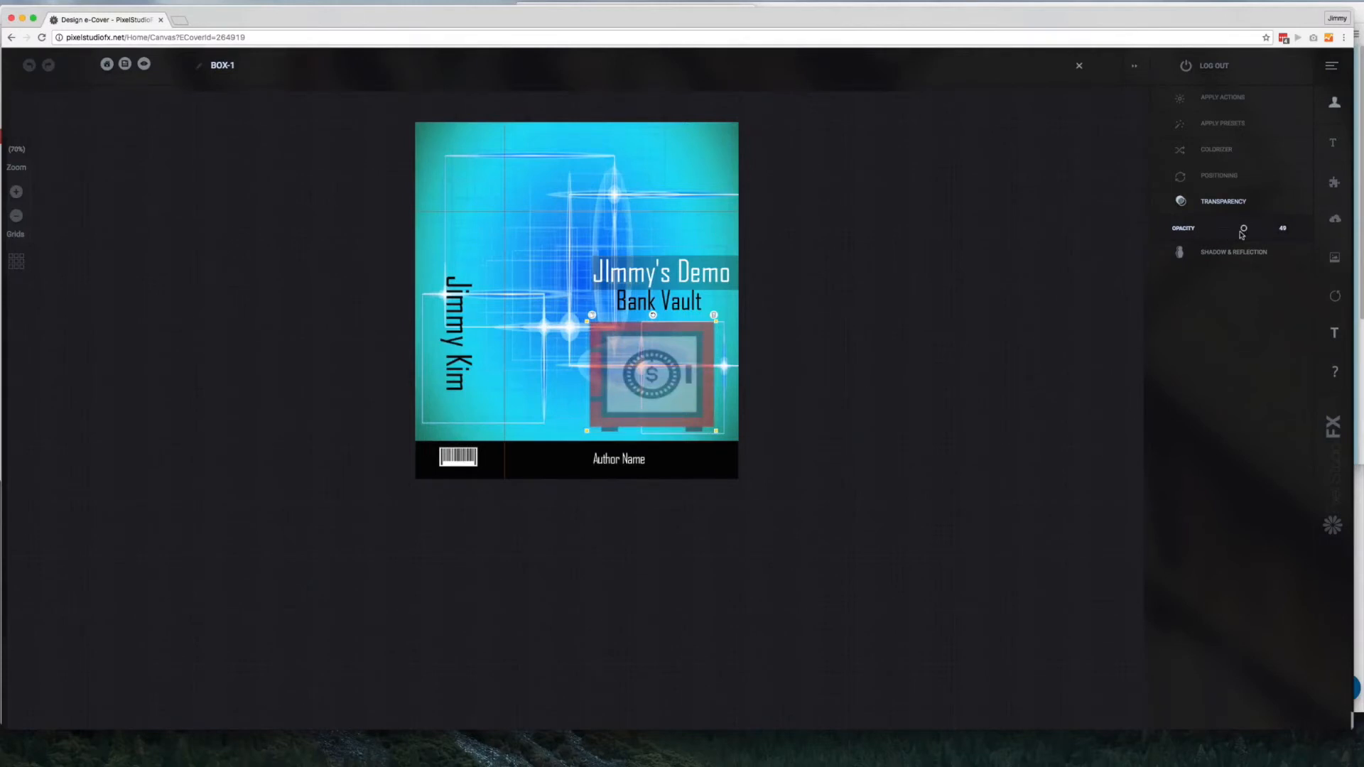
Try a magenta image shadow on the safe with horizontal offset 1, vertical offset 9 and blur 1
{"action": "left_click", "coordinate": [1238, 252]}
{"action": "left_click", "coordinate": [1238, 254]}
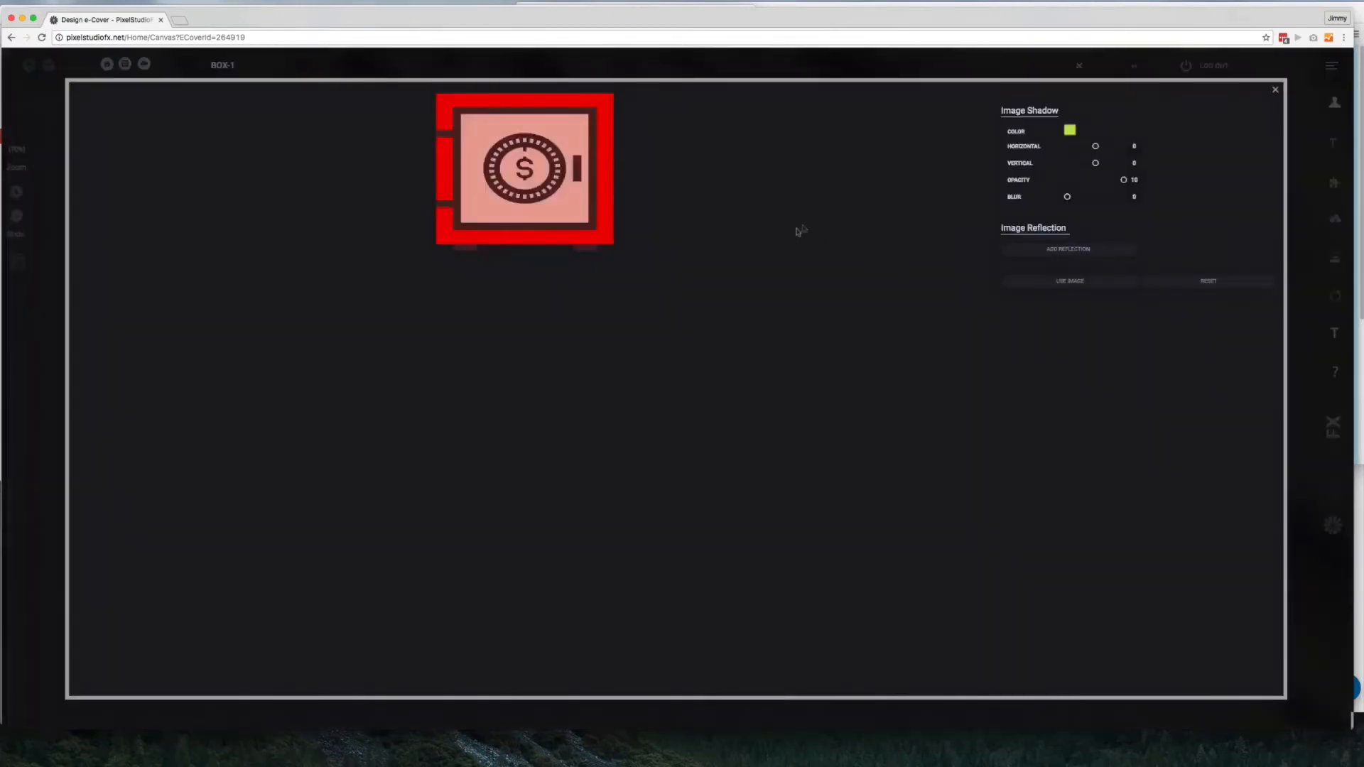
{"action": "left_click", "coordinate": [1070, 133]}
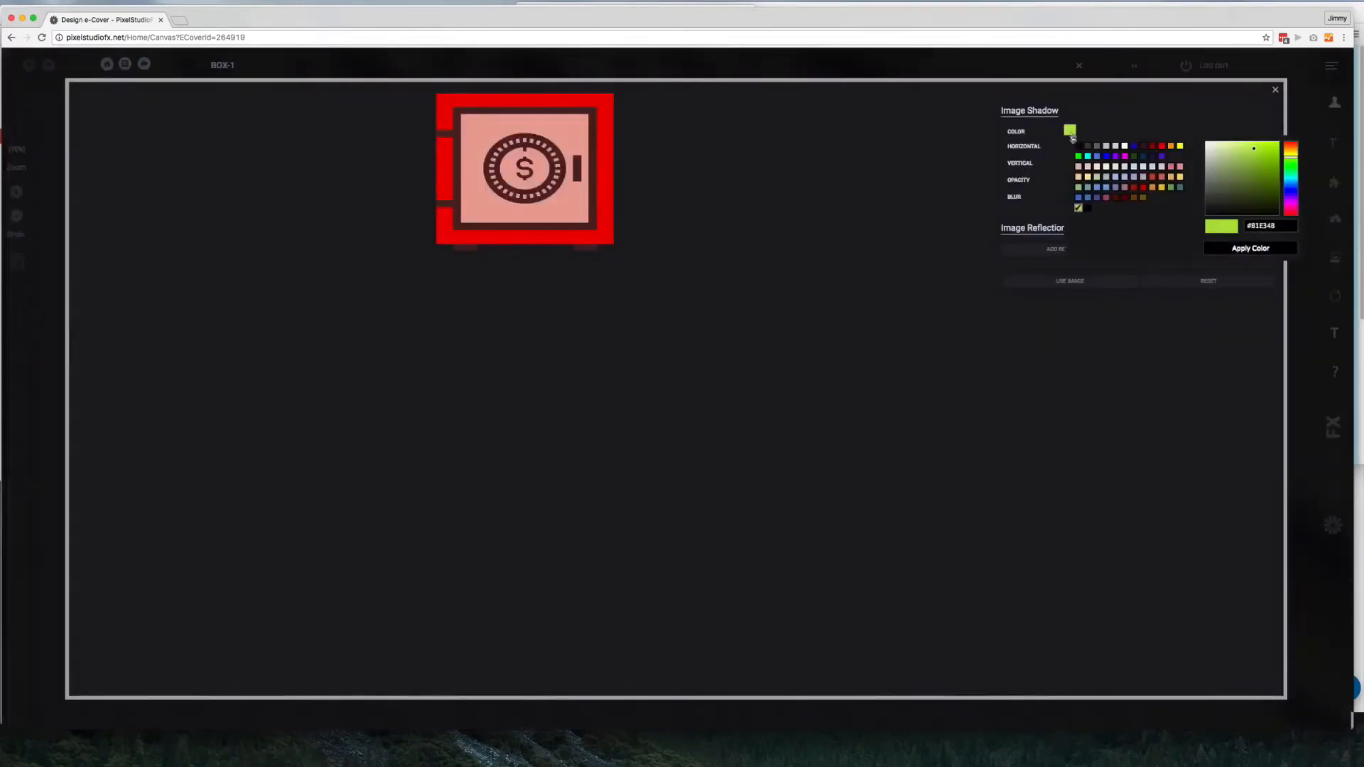
{"action": "left_click", "coordinate": [1125, 155]}
{"action": "left_click", "coordinate": [1240, 249]}
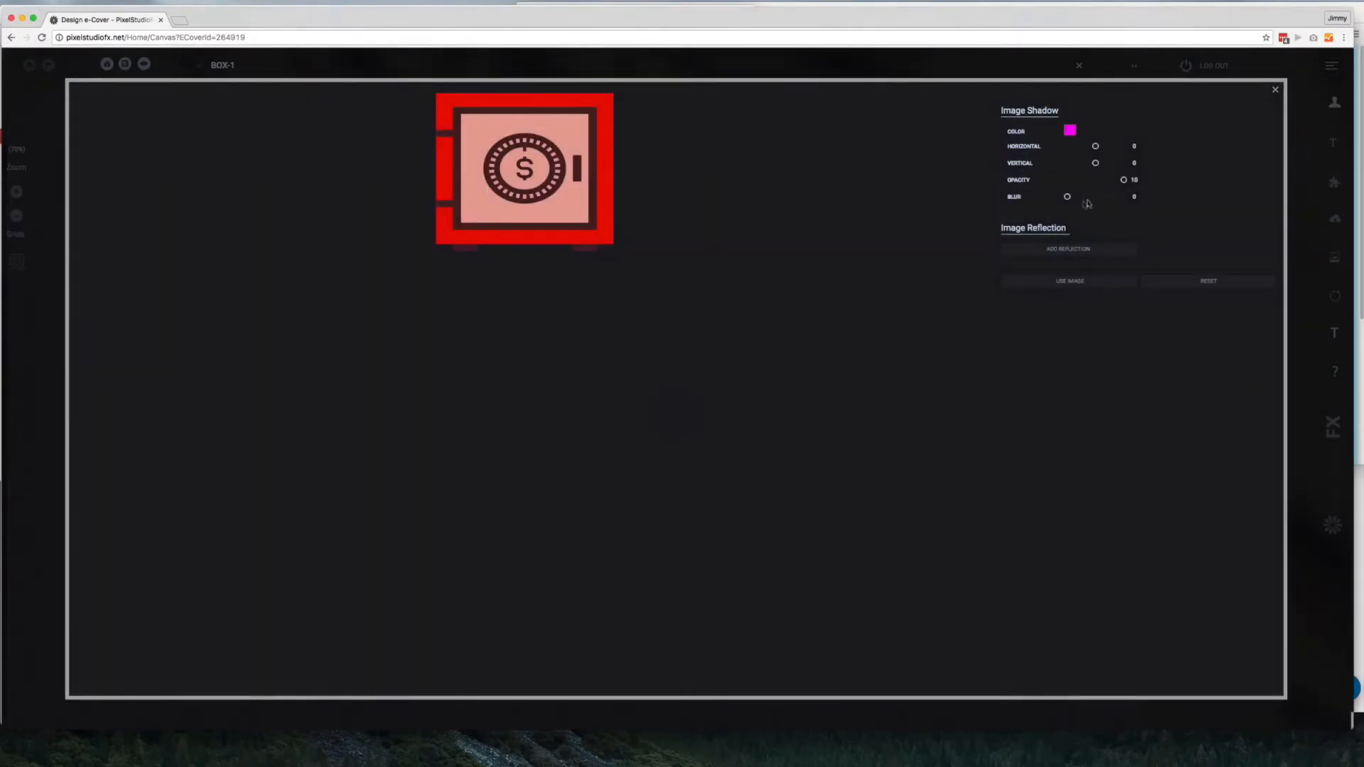
{"action": "left_click_drag", "start_coordinate": [1067, 196], "coordinate": [1073, 197]}
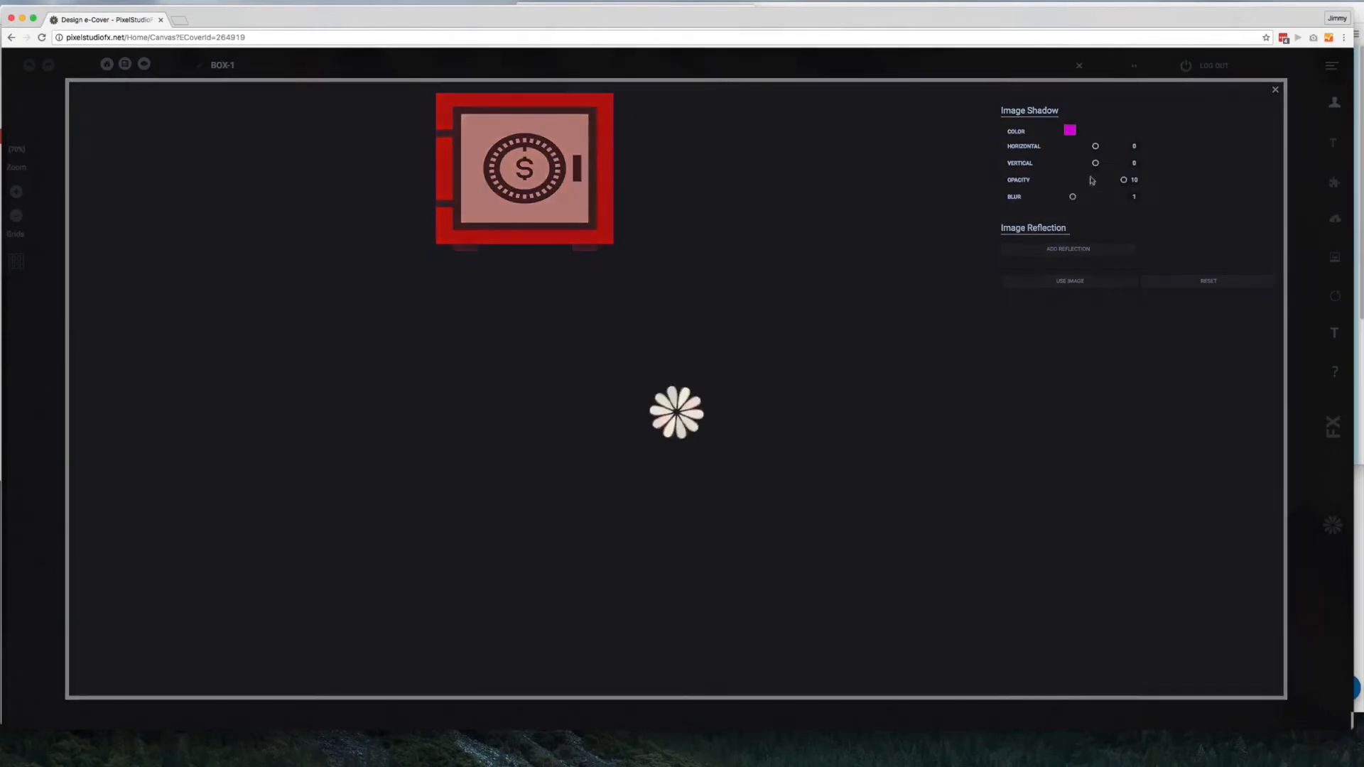
{"action": "left_click_drag", "start_coordinate": [1098, 147], "coordinate": [1124, 146]}
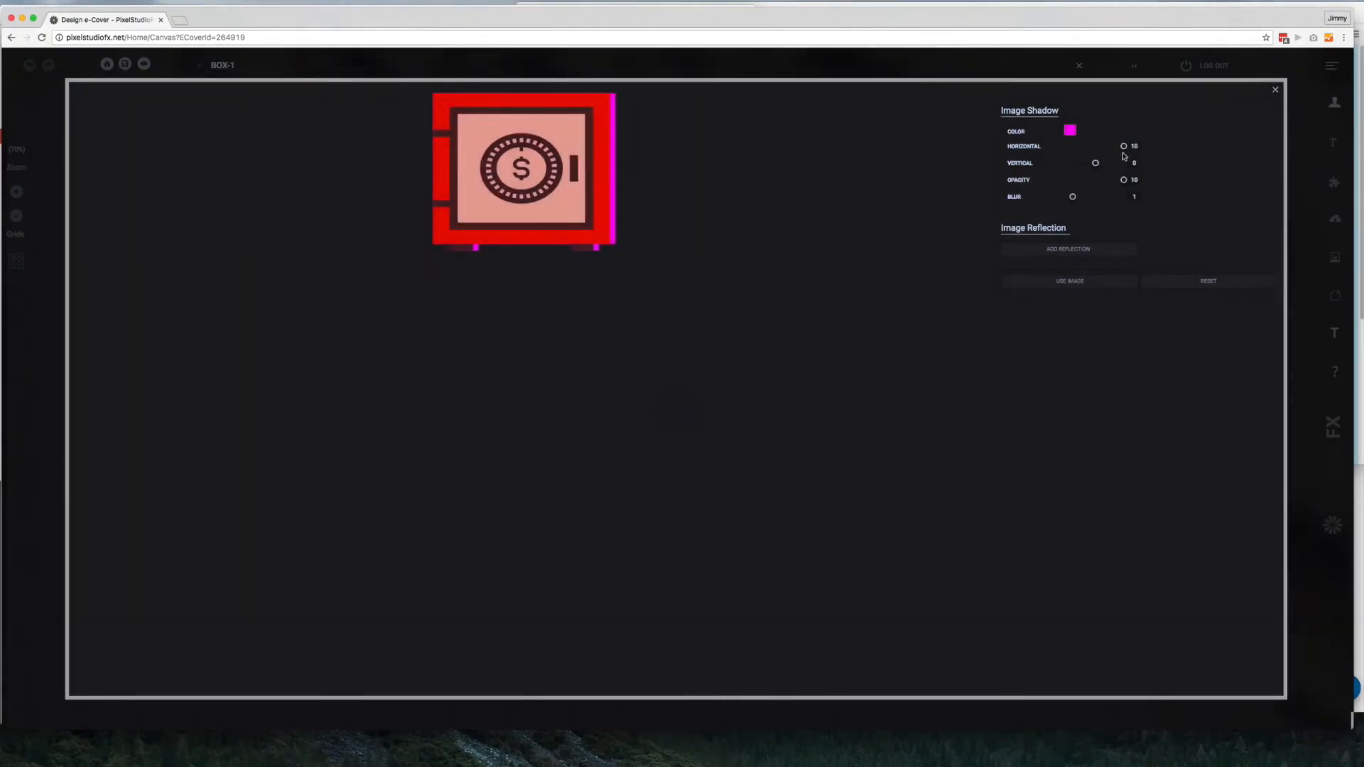
{"action": "mouse_move", "coordinate": [1124, 147]}
{"action": "left_mouse_down"}
{"action": "mouse_move", "coordinate": [1075, 165]}
{"action": "mouse_move", "coordinate": [1121, 164]}
{"action": "left_mouse_up"}
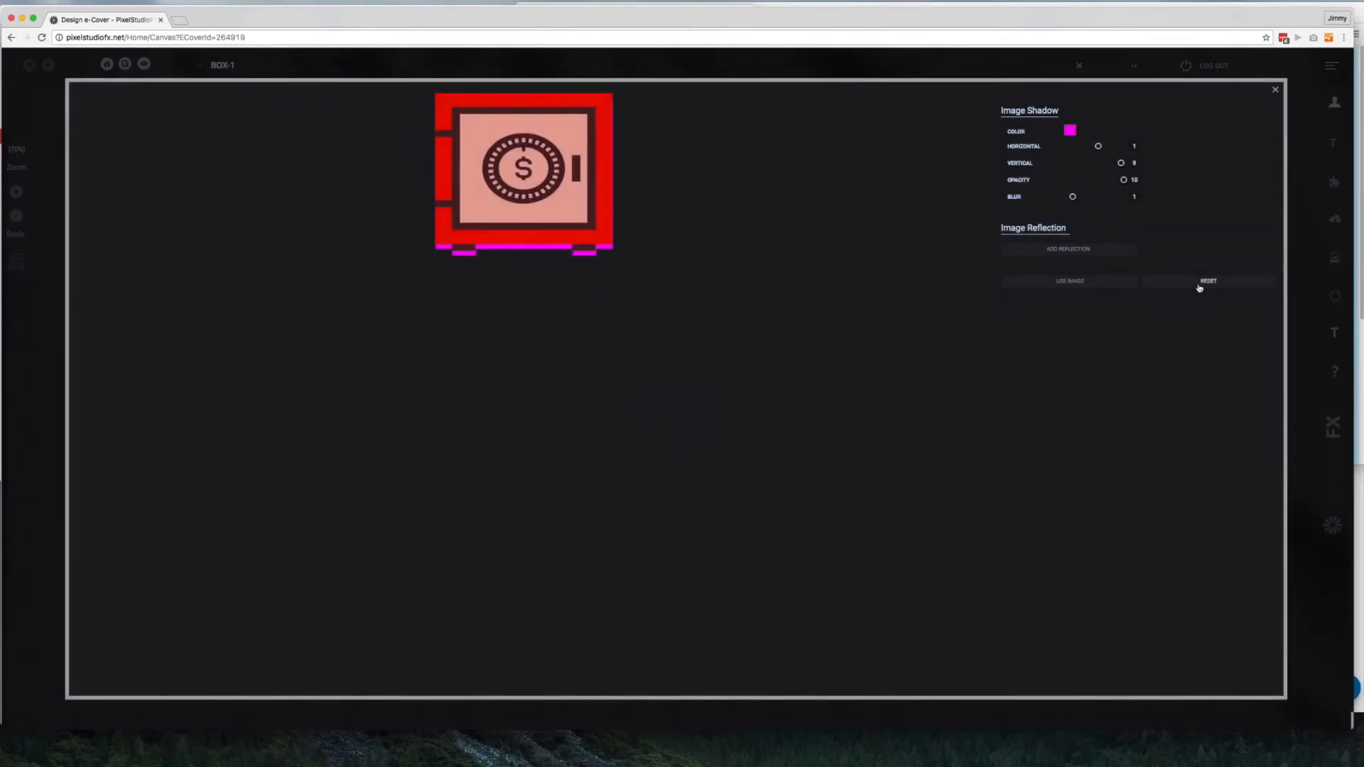
{"action": "left_click", "coordinate": [1273, 92]}
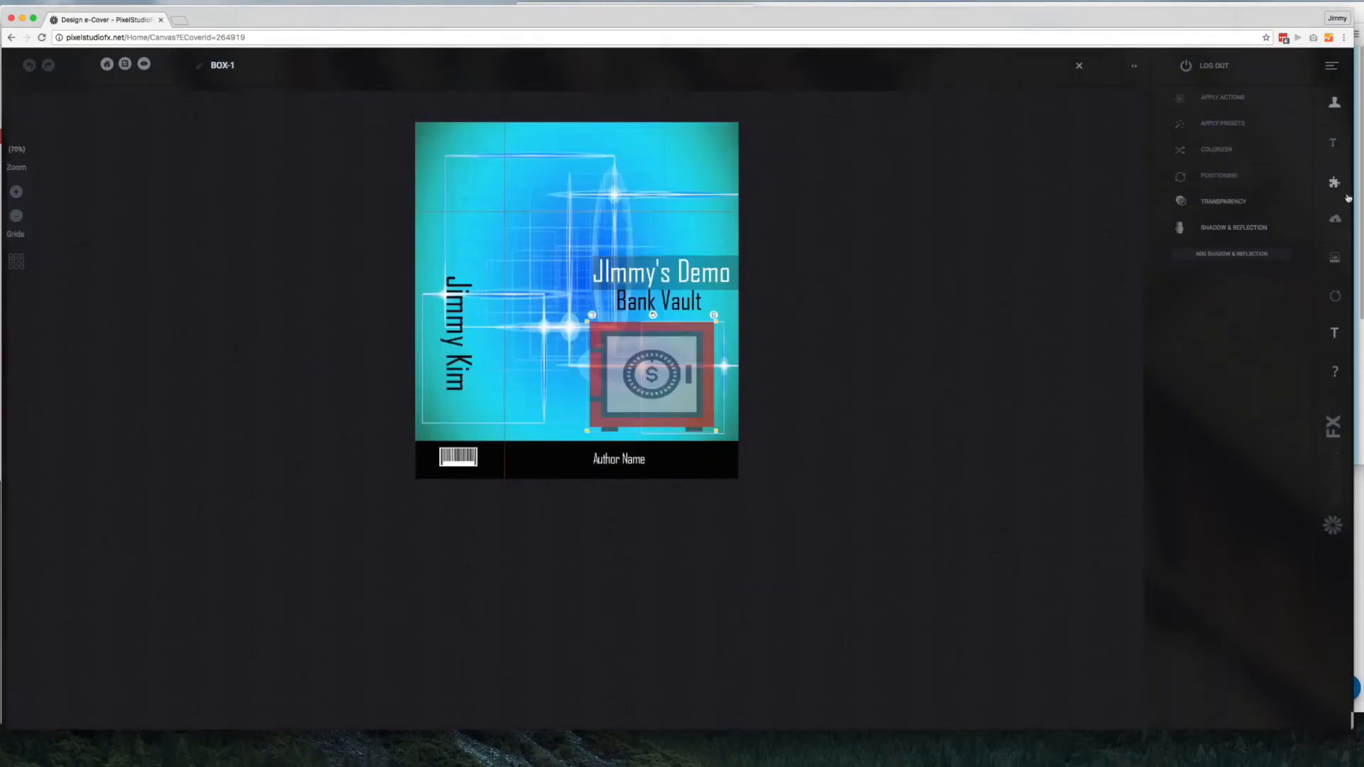
Add a new text object reading "Add More Text" and set its font size to 125
{"action": "left_click", "coordinate": [1336, 146]}
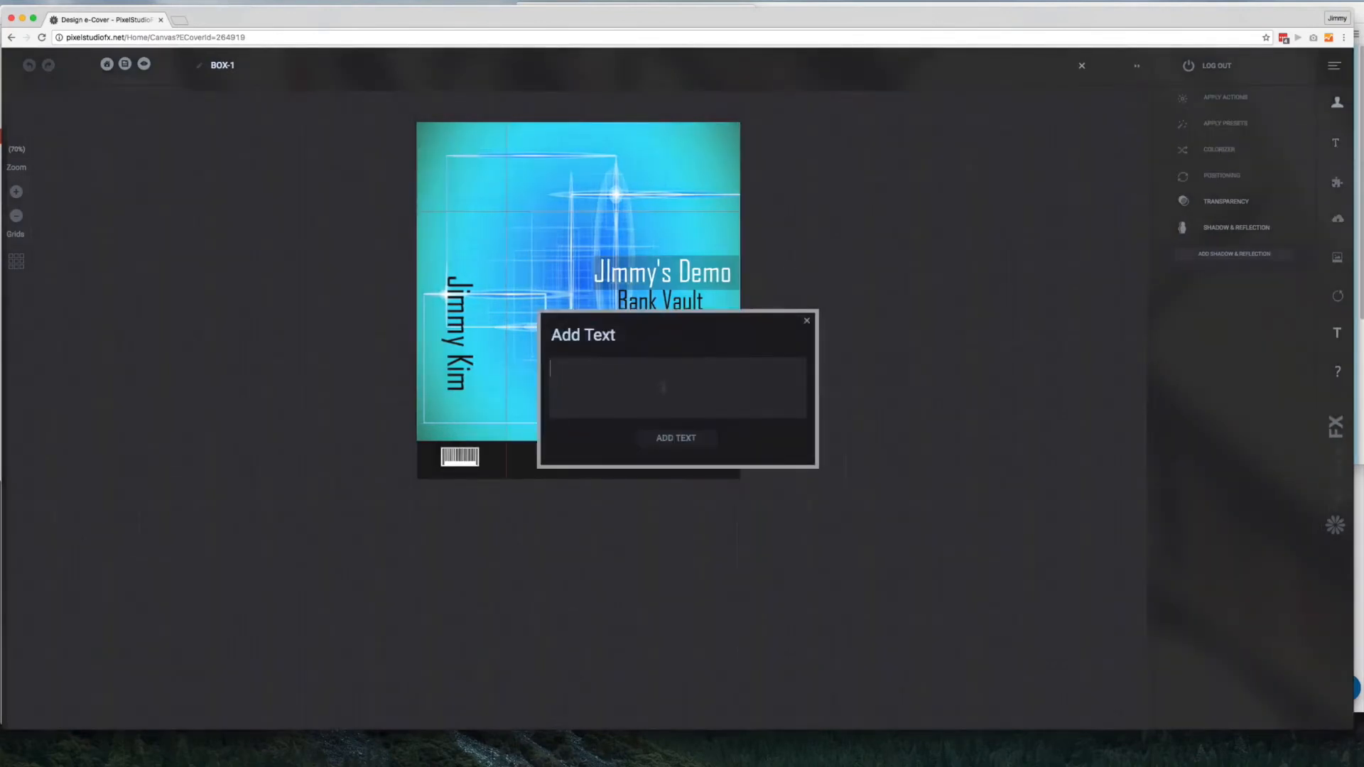
{"action": "type", "text": "Add More Text"}
{"action": "left_click", "coordinate": [657, 439]}
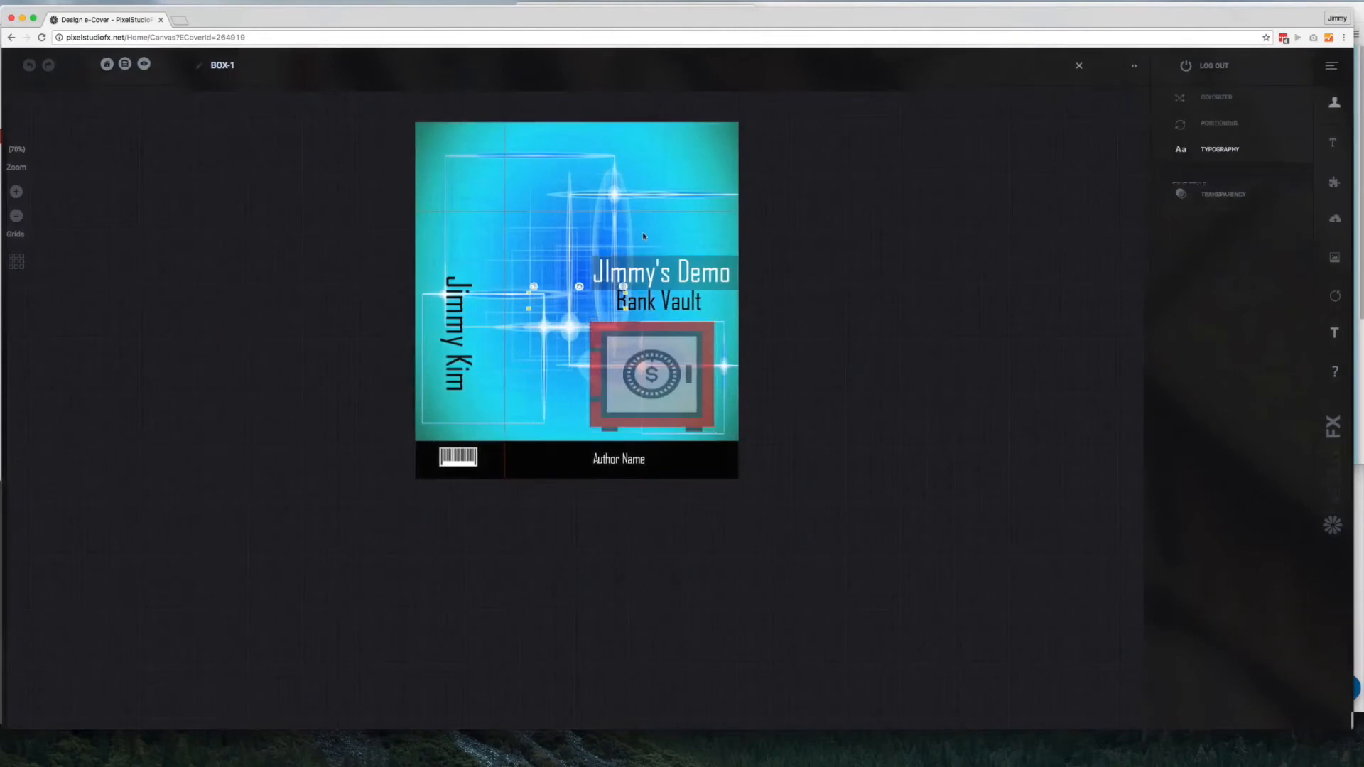
{"action": "left_click_drag", "start_coordinate": [1240, 228], "coordinate": [1250, 226]}
Place "Add More Text" across the top of the cover and color it red (#FF0000)
{"action": "left_click", "coordinate": [1179, 248]}
{"action": "left_click", "coordinate": [1190, 285]}
{"action": "left_click_drag", "start_coordinate": [648, 321], "coordinate": [527, 170]}
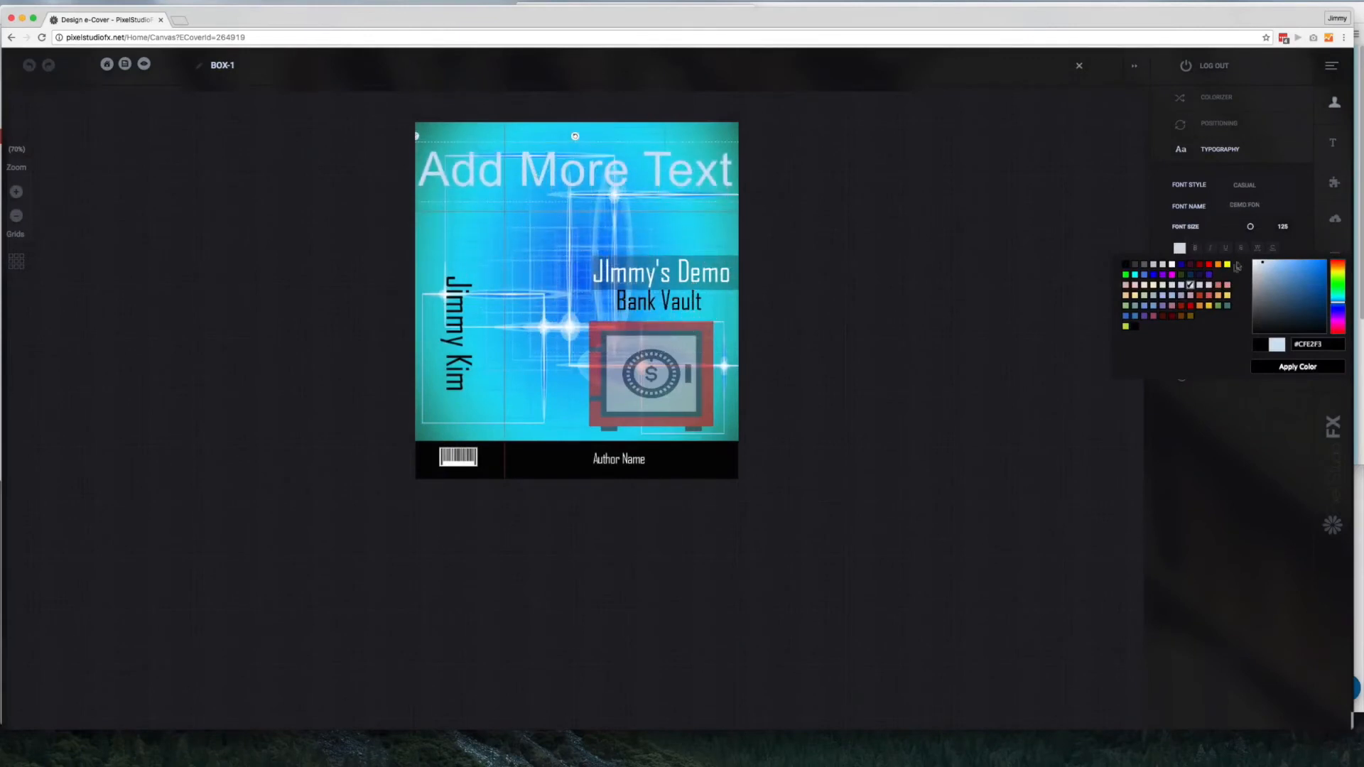
{"action": "left_click", "coordinate": [1209, 264]}
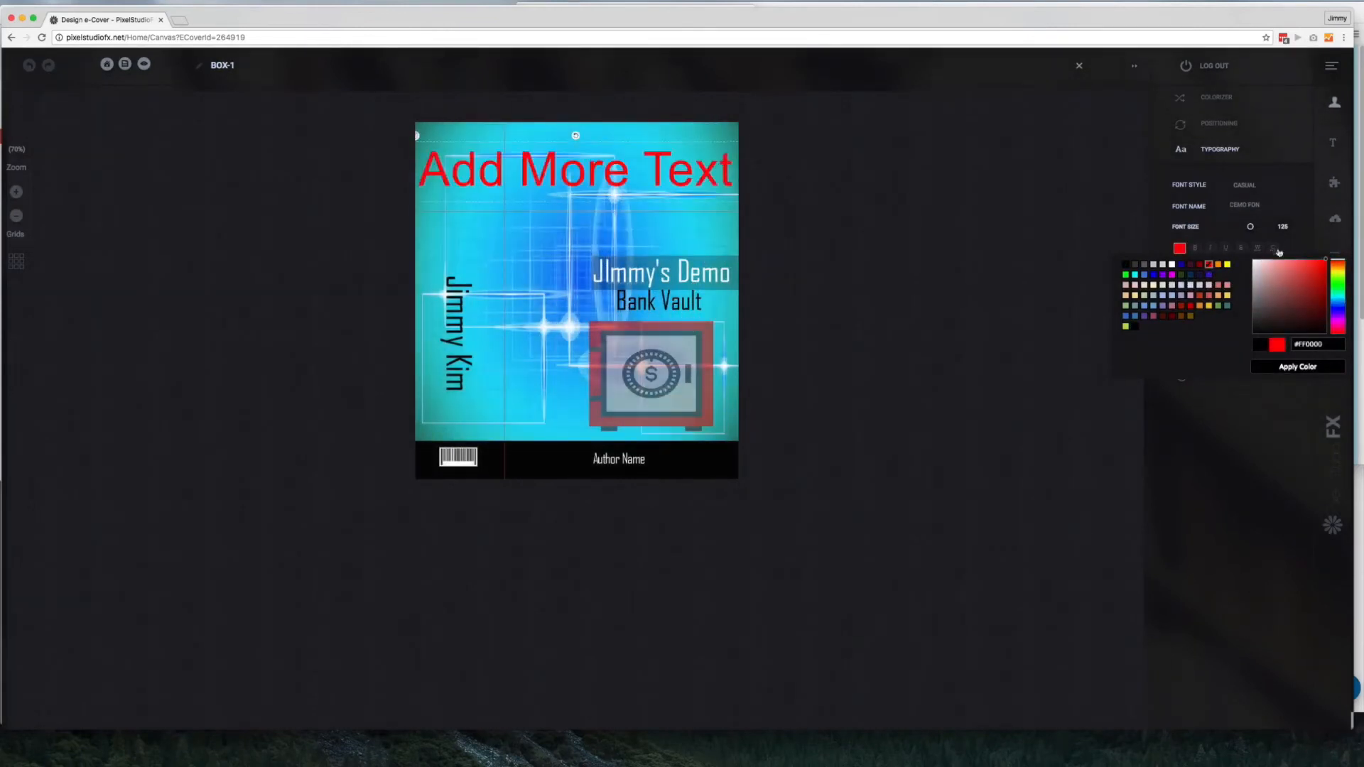
Change the font of "Add More Text" to the Handwritten style font Bex Kon
{"action": "left_click", "coordinate": [1245, 185]}
{"action": "left_click", "coordinate": [1251, 239]}
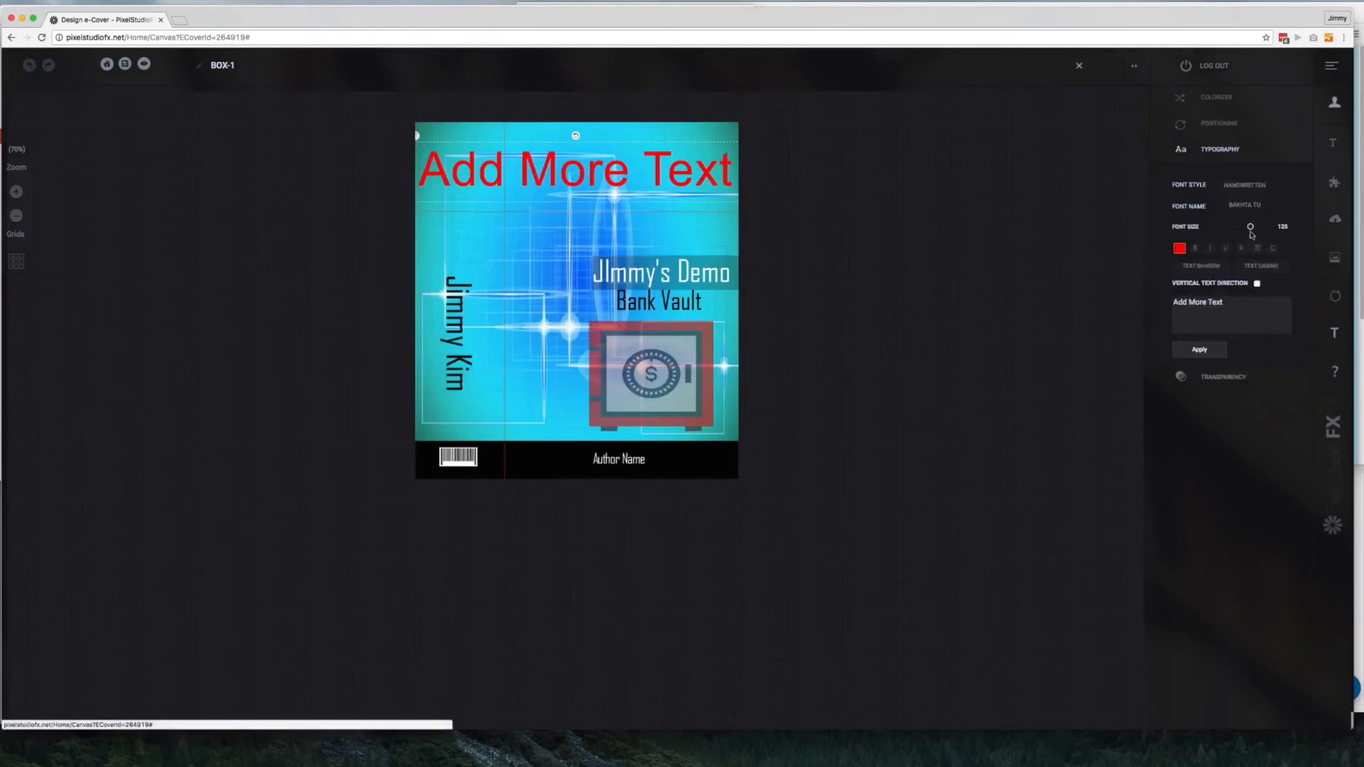
{"action": "left_click", "coordinate": [1245, 206]}
{"action": "left_click", "coordinate": [1255, 261]}
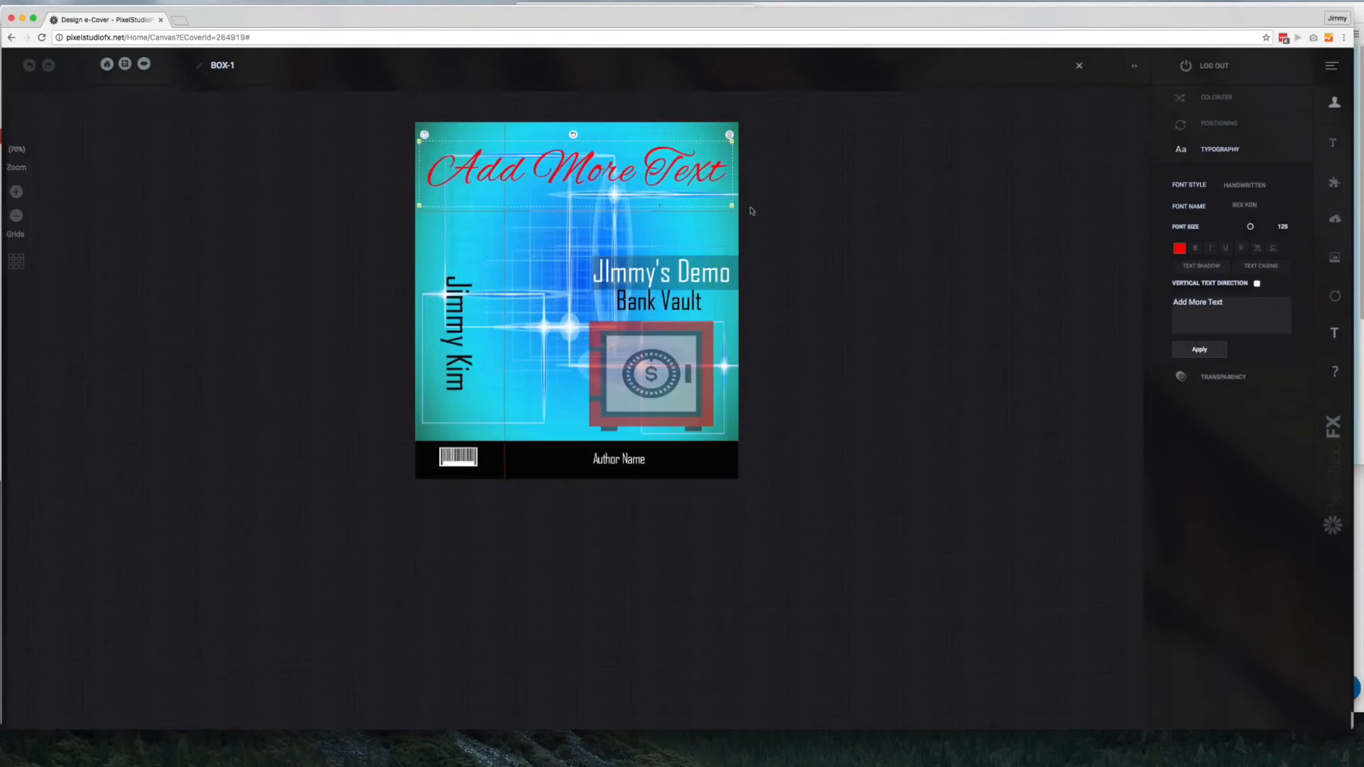
Give "Add More Text" a lime green text shadow with a horizontal offset of 5
{"action": "left_click", "coordinate": [1200, 265]}
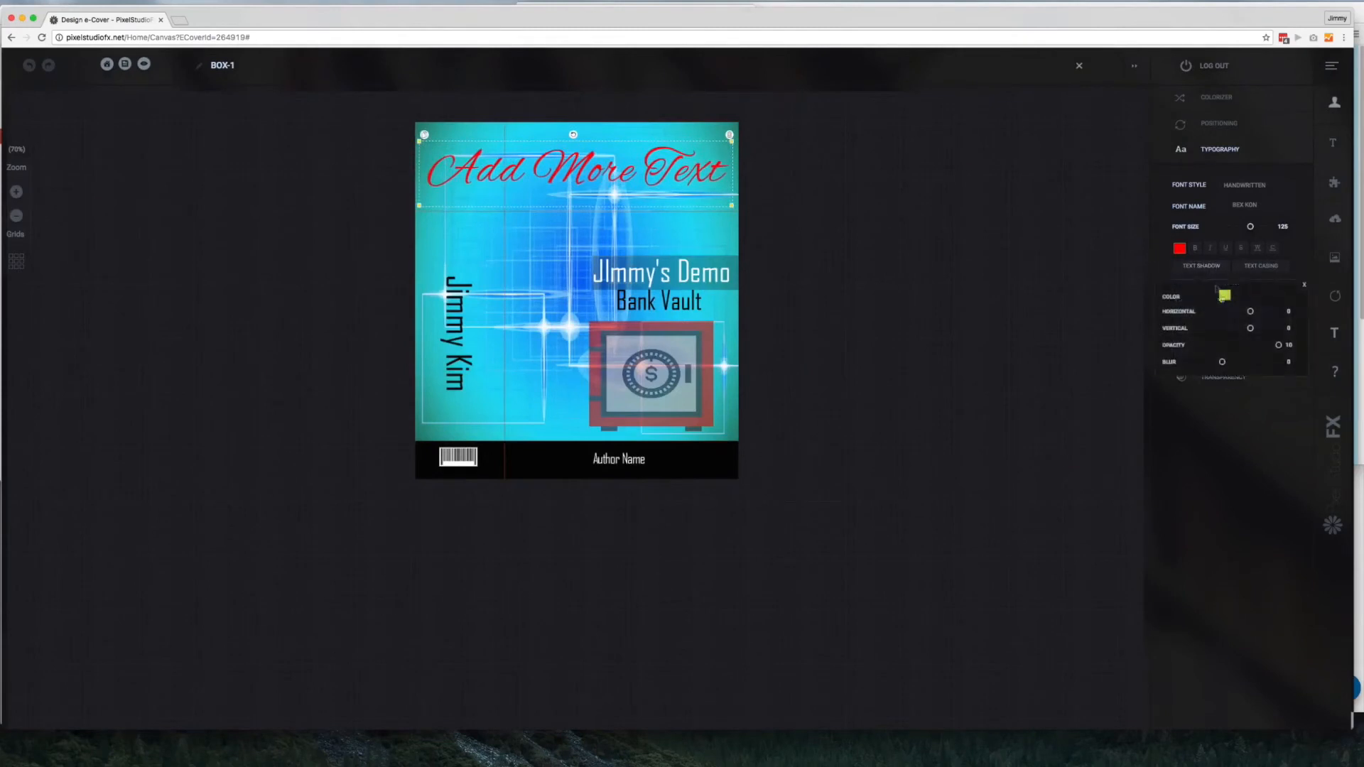
{"action": "left_click", "coordinate": [1224, 295]}
{"action": "left_click", "coordinate": [1285, 412]}
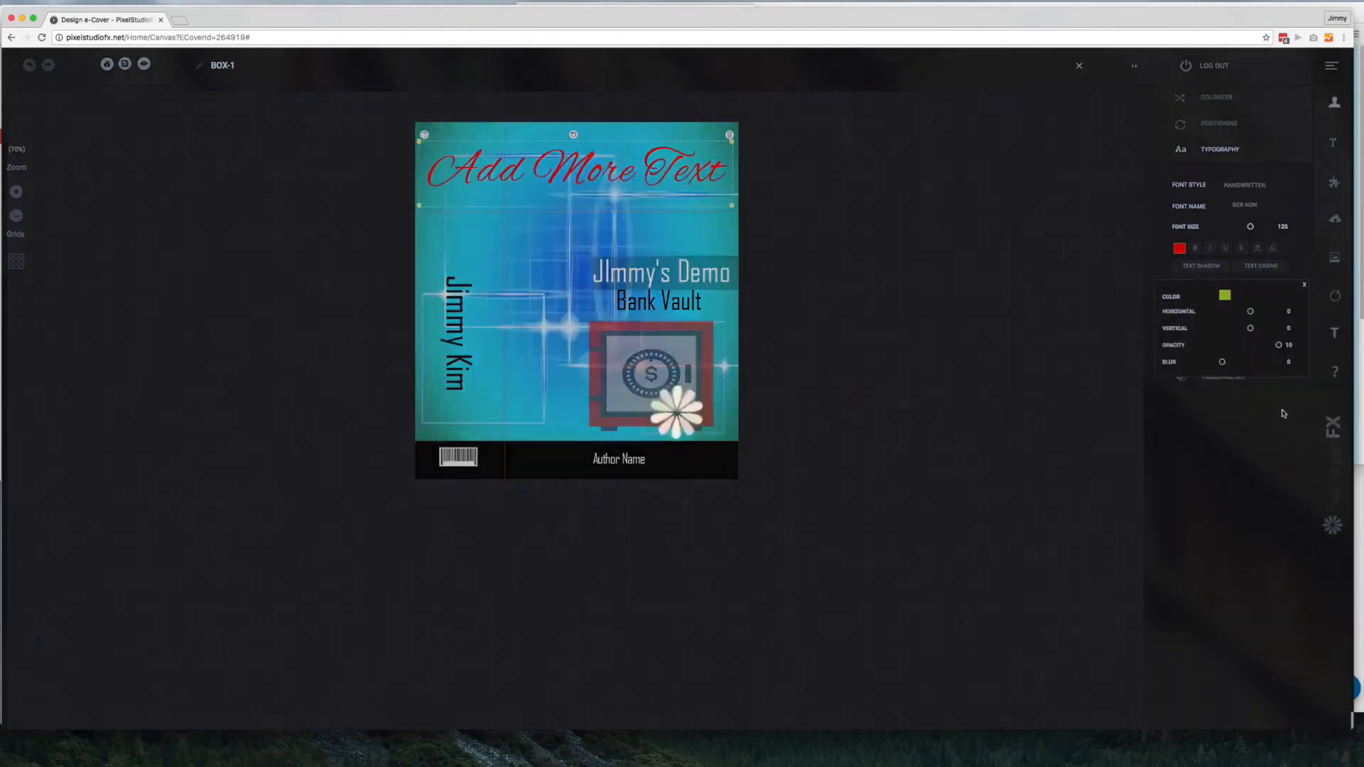
{"action": "left_click_drag", "start_coordinate": [1251, 312], "coordinate": [1266, 313]}
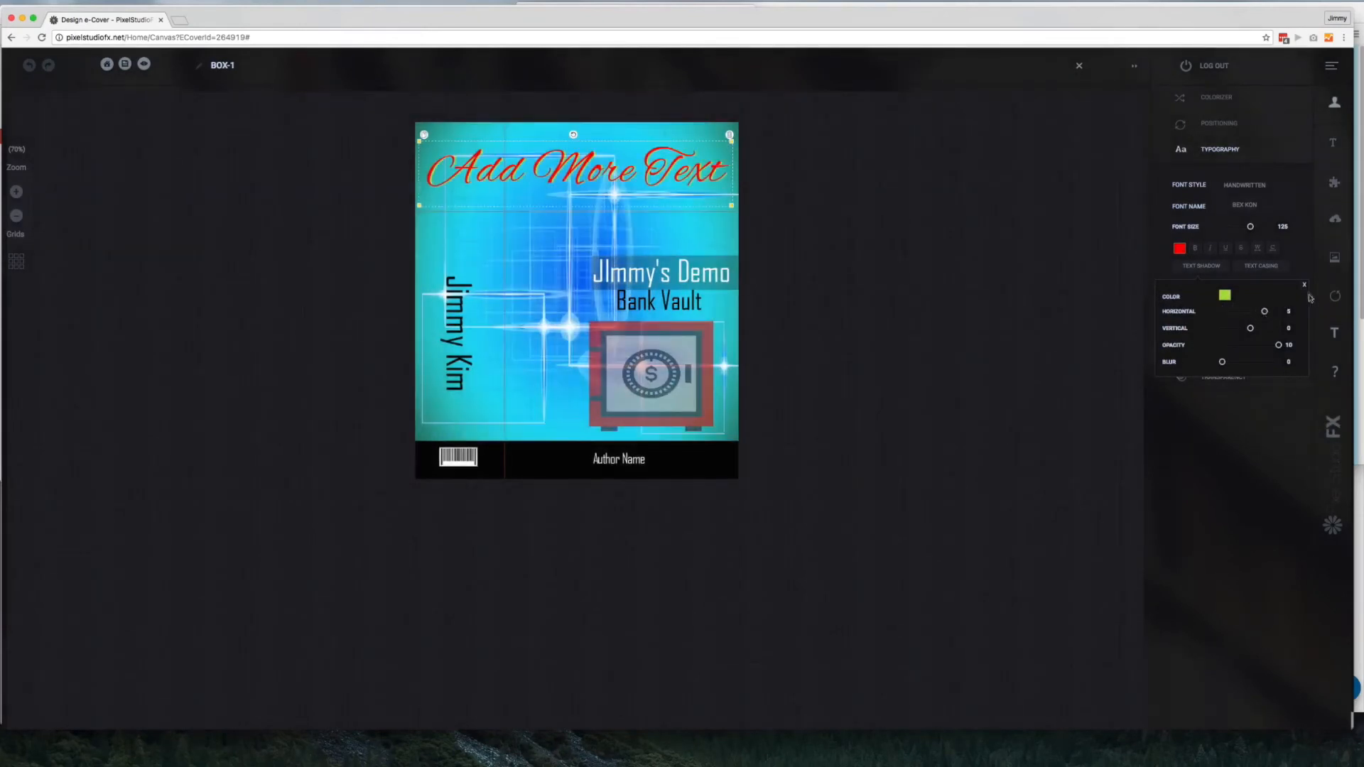
{"action": "left_click", "coordinate": [1304, 285]}
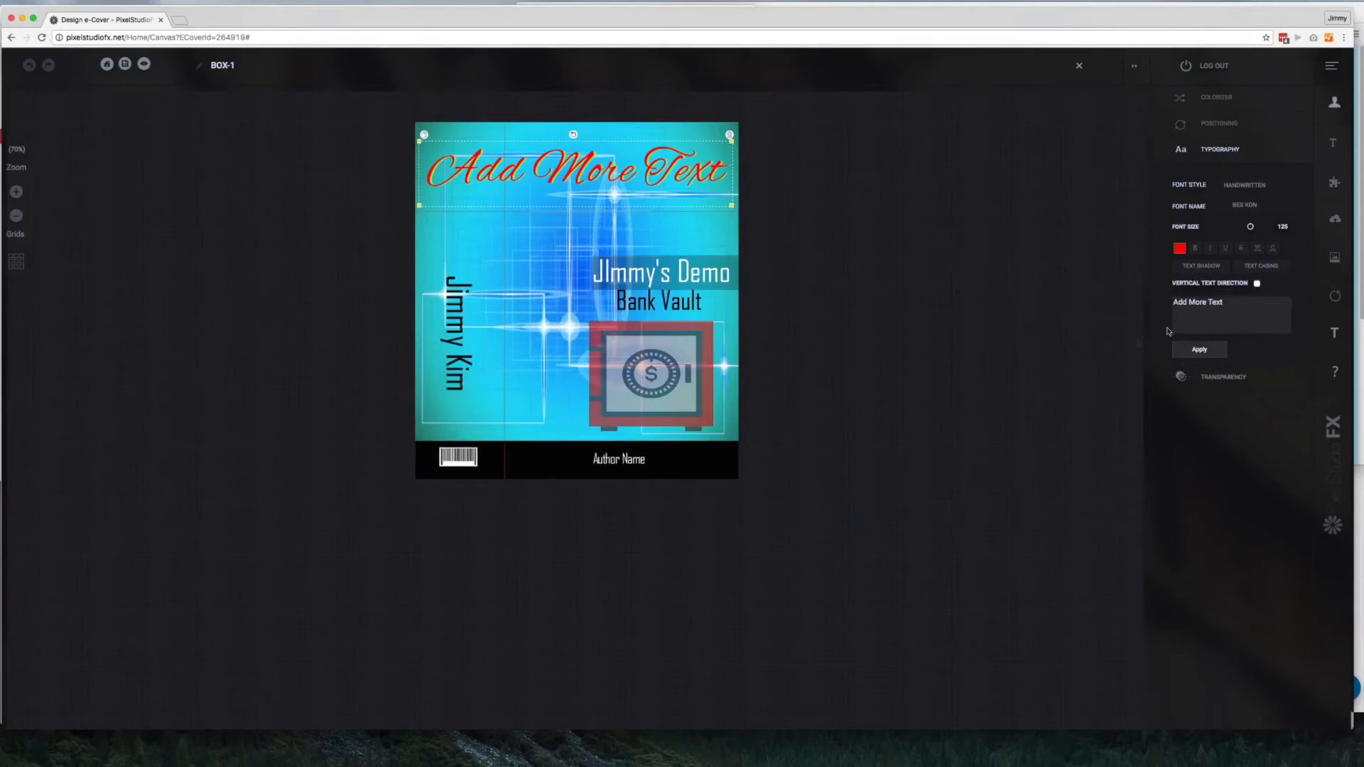
Look through the available system, solid color and personal background options for the cover
{"action": "left_click", "coordinate": [1324, 263]}
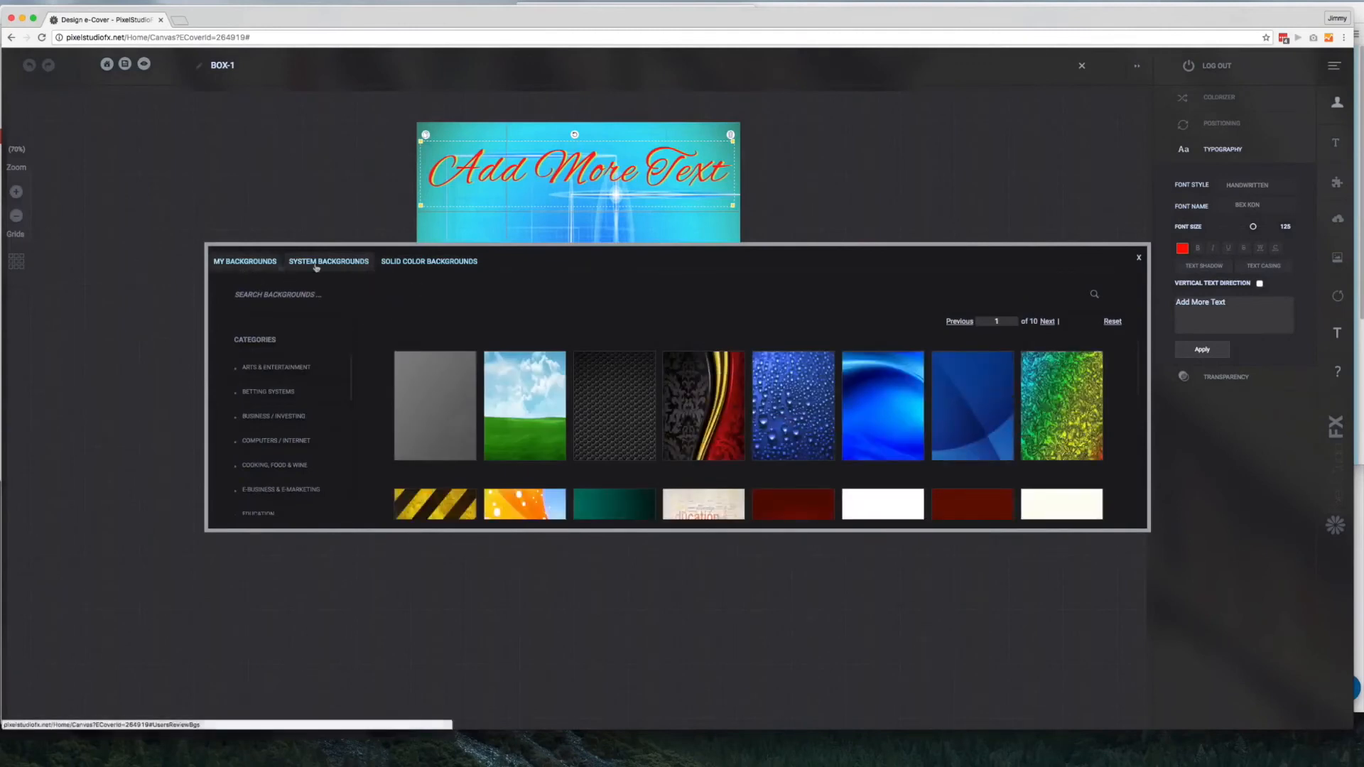
{"action": "left_click", "coordinate": [398, 263]}
{"action": "left_click", "coordinate": [224, 263]}
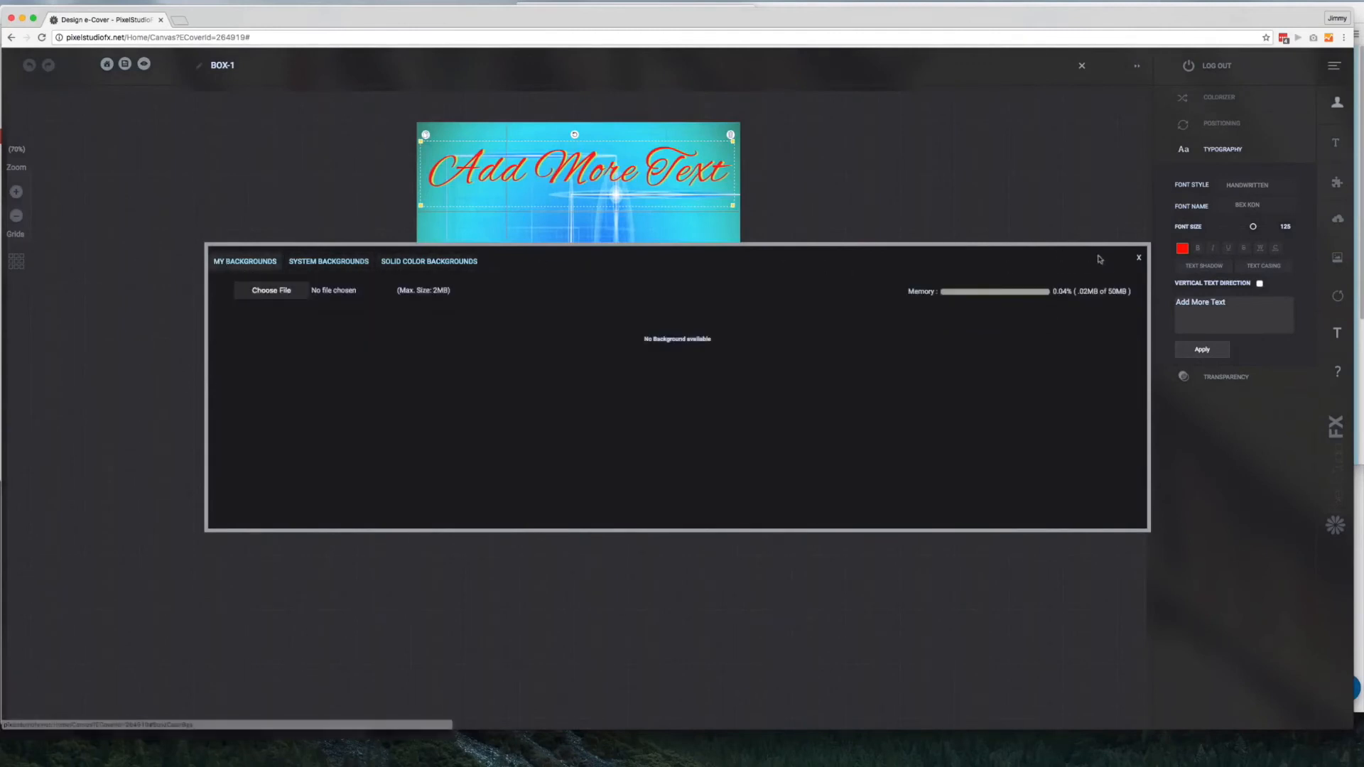
{"action": "left_click", "coordinate": [1138, 257]}
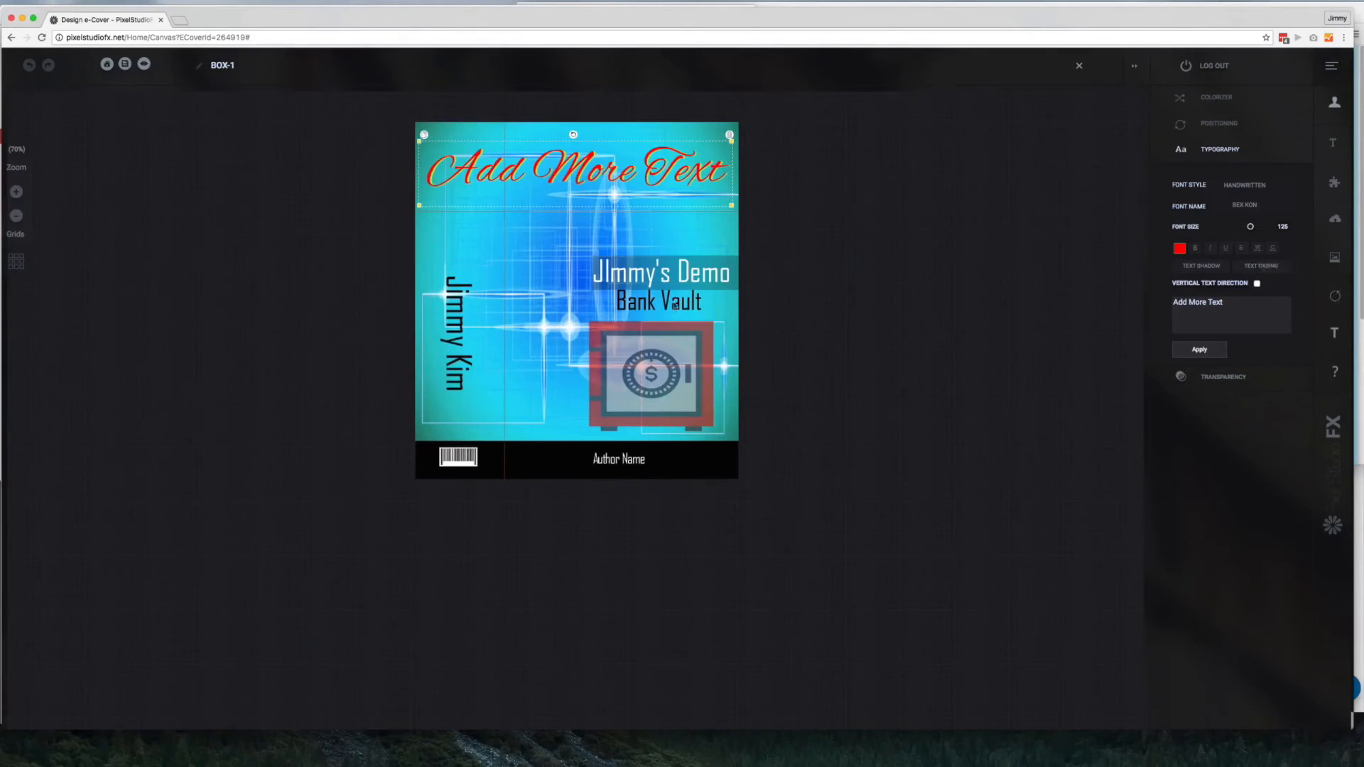
Open the 3D preview of the box, add a reflection and download the cover as a PNG
{"action": "left_click", "coordinate": [143, 63]}
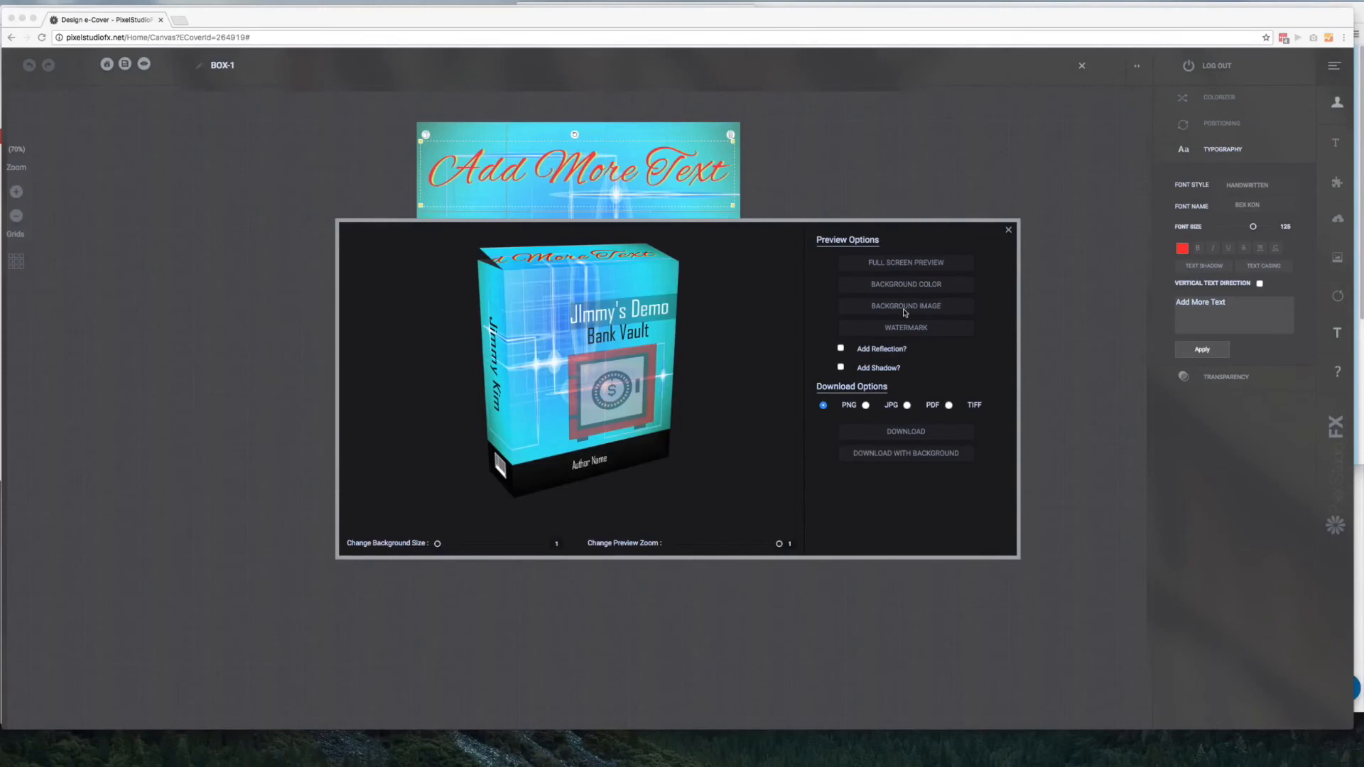
{"action": "left_click", "coordinate": [864, 354]}
{"action": "left_click", "coordinate": [840, 348]}
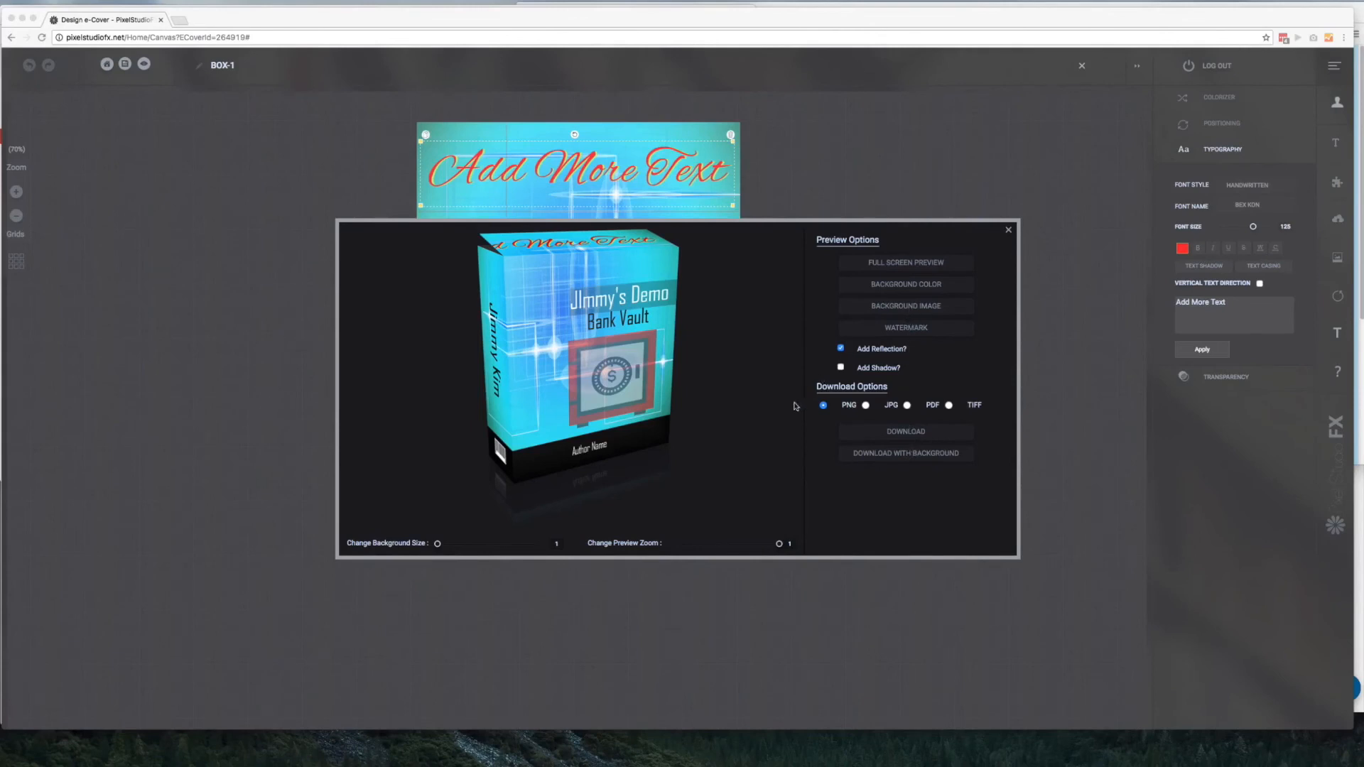
{"action": "left_click", "coordinate": [906, 430]}
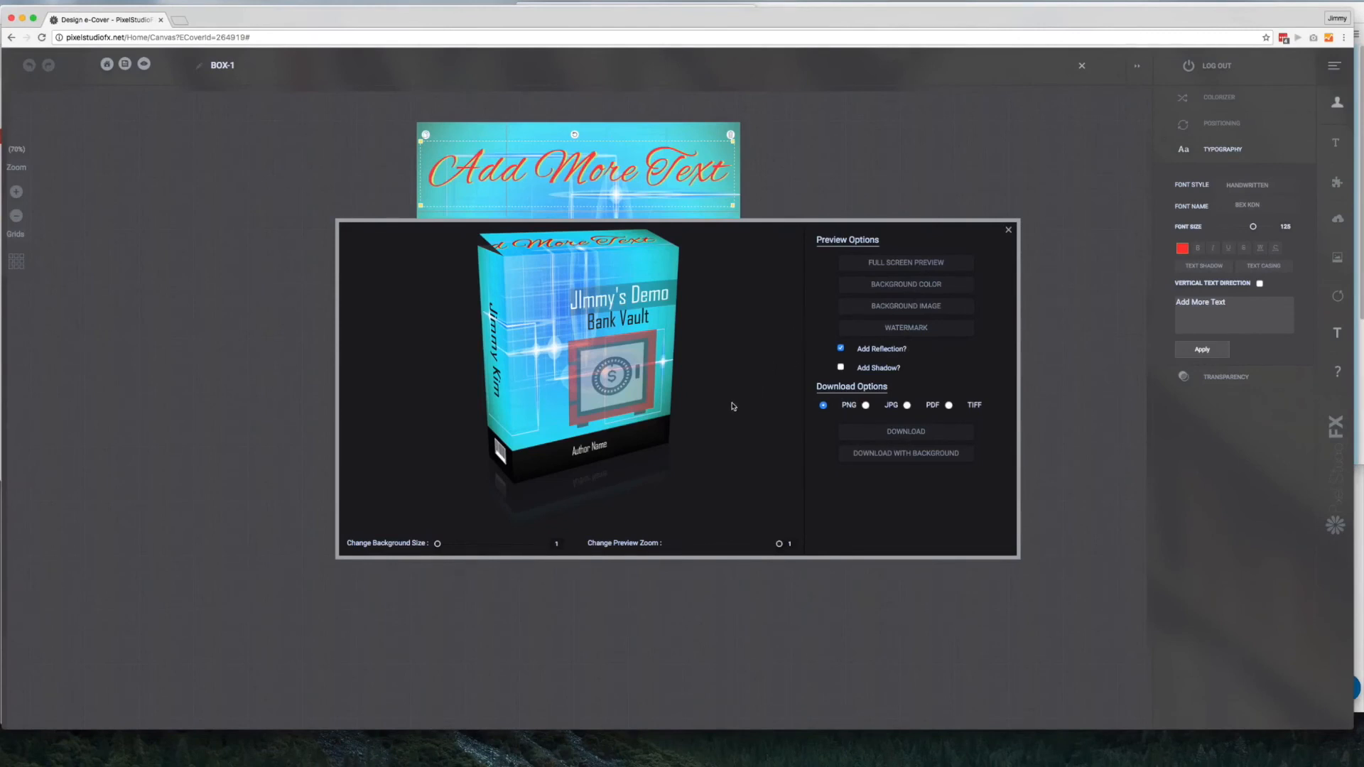
{"action": "left_click", "coordinate": [1009, 231]}
Return to the theme library and browse several categories, including Business / Investing and E-Business & E-Marketing
{"action": "left_click", "coordinate": [125, 64]}
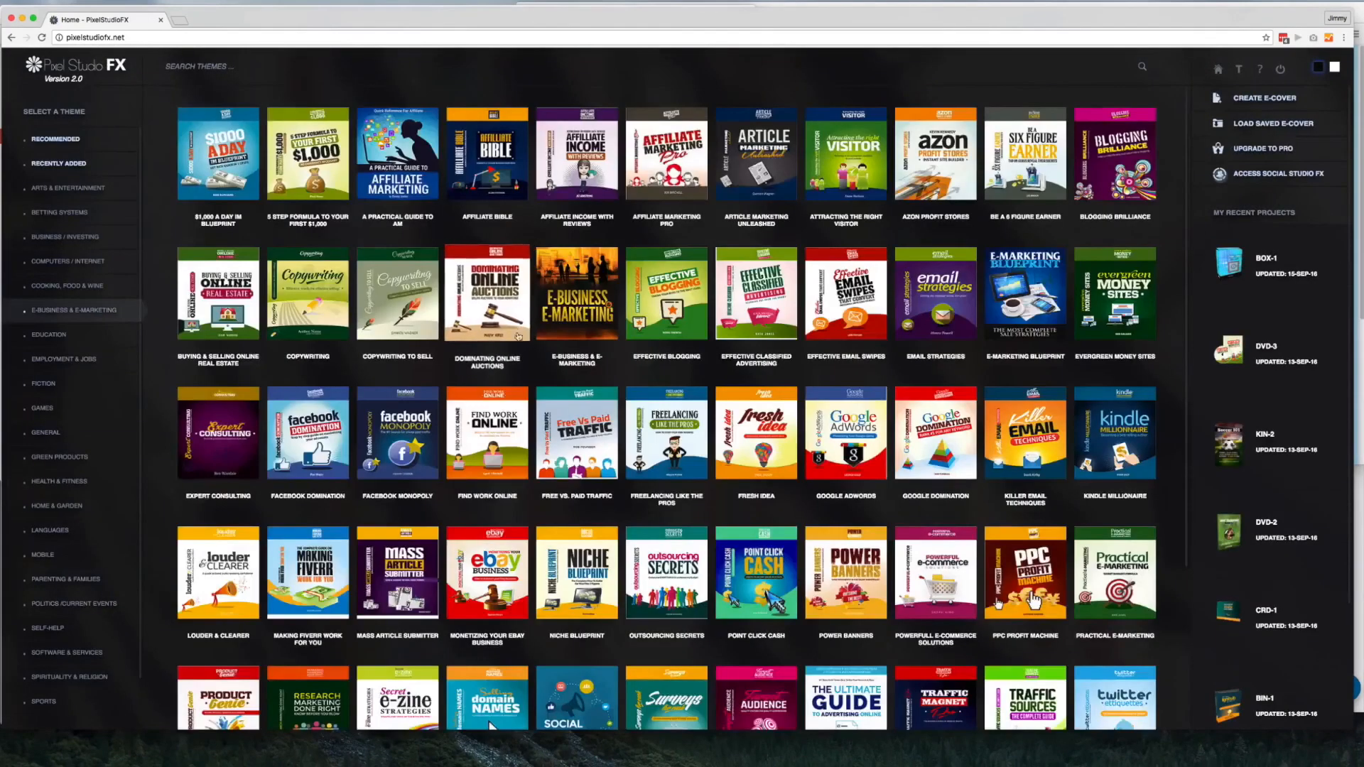
{"action": "scroll", "coordinate": [518, 336], "scroll_direction": "down", "scroll_amount": 5}
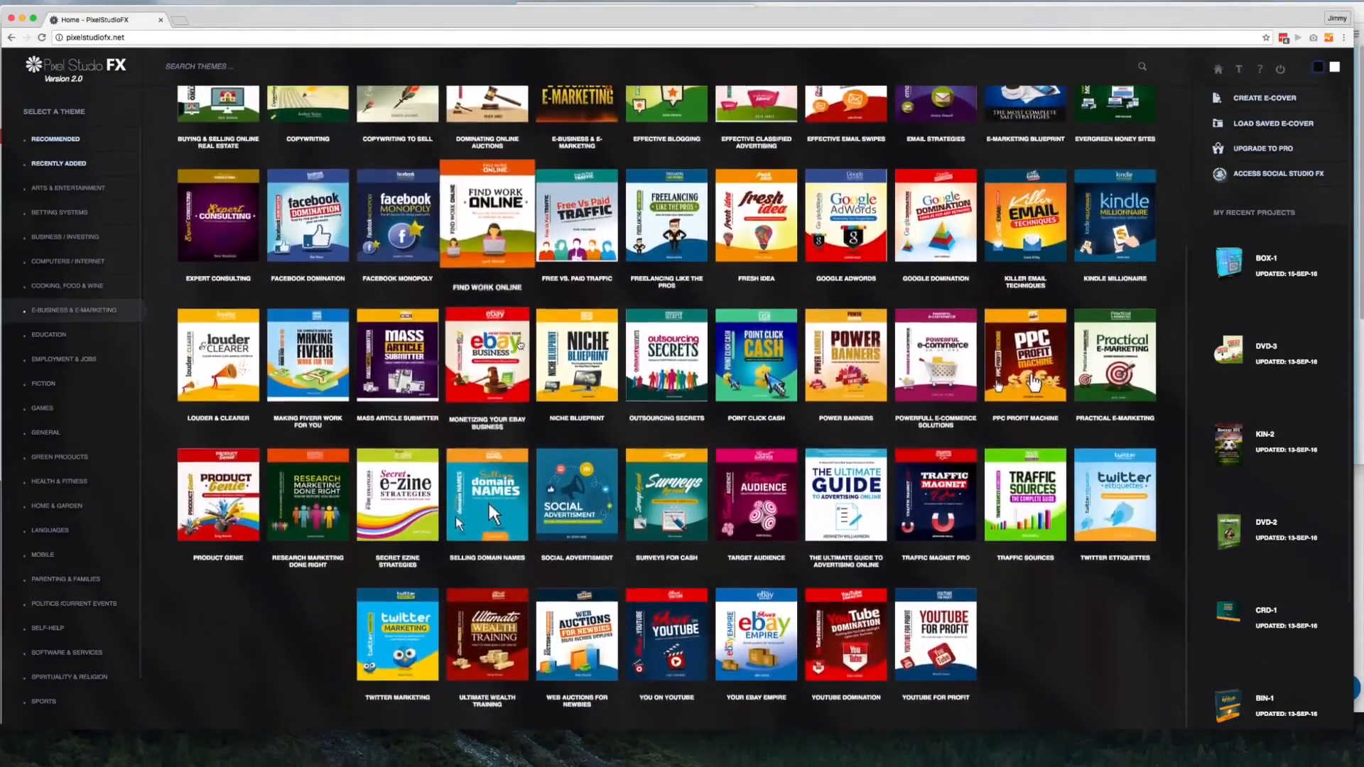
{"action": "scroll", "coordinate": [521, 346], "scroll_direction": "up", "scroll_amount": 5}
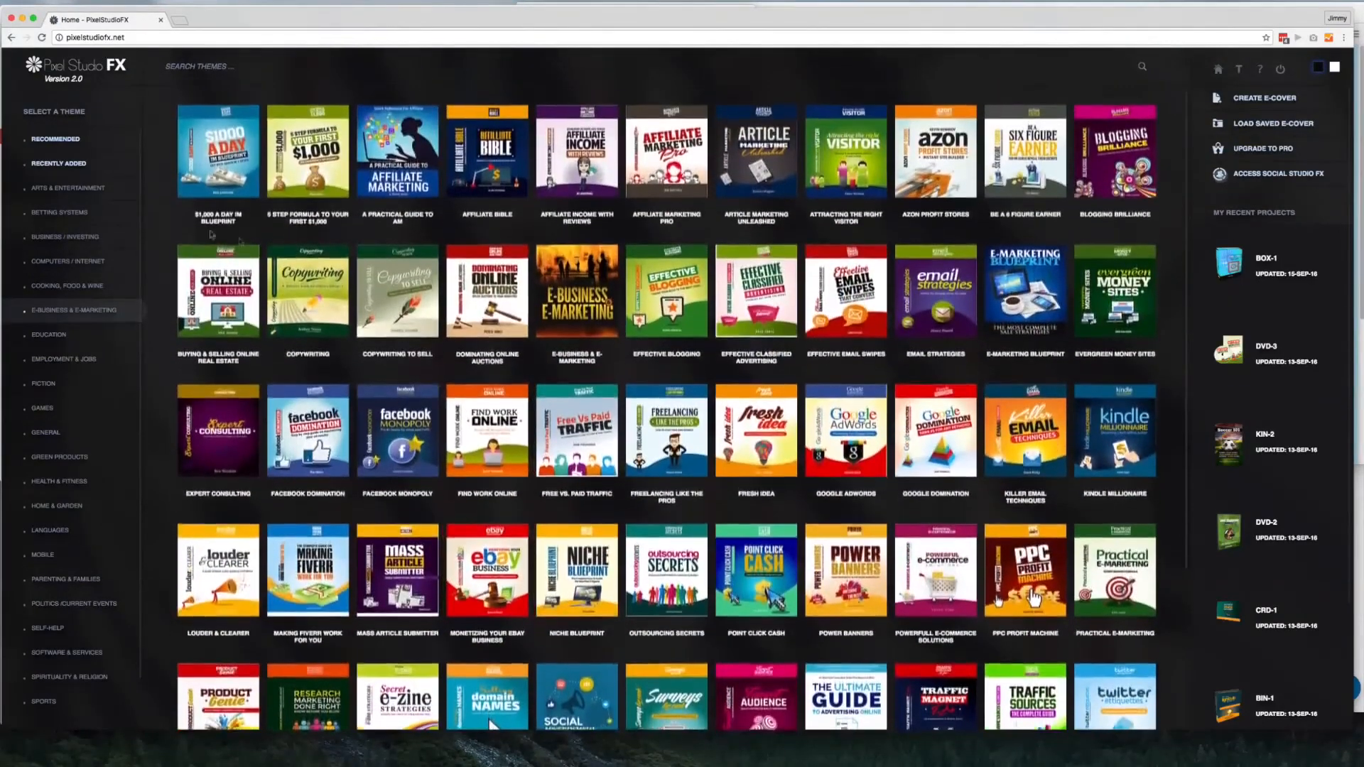
{"action": "left_click", "coordinate": [78, 187]}
{"action": "left_click", "coordinate": [92, 236]}
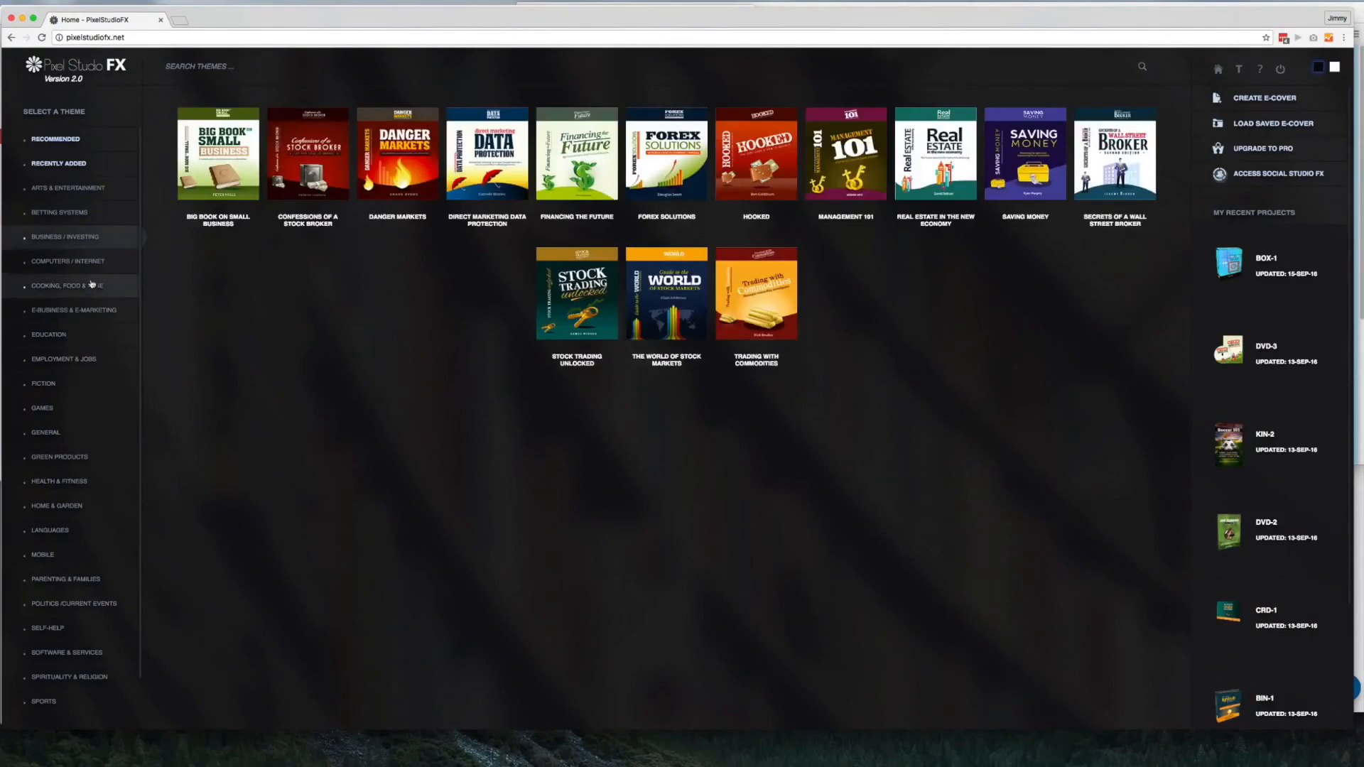
{"action": "left_click", "coordinate": [91, 283]}
{"action": "left_click", "coordinate": [94, 310]}
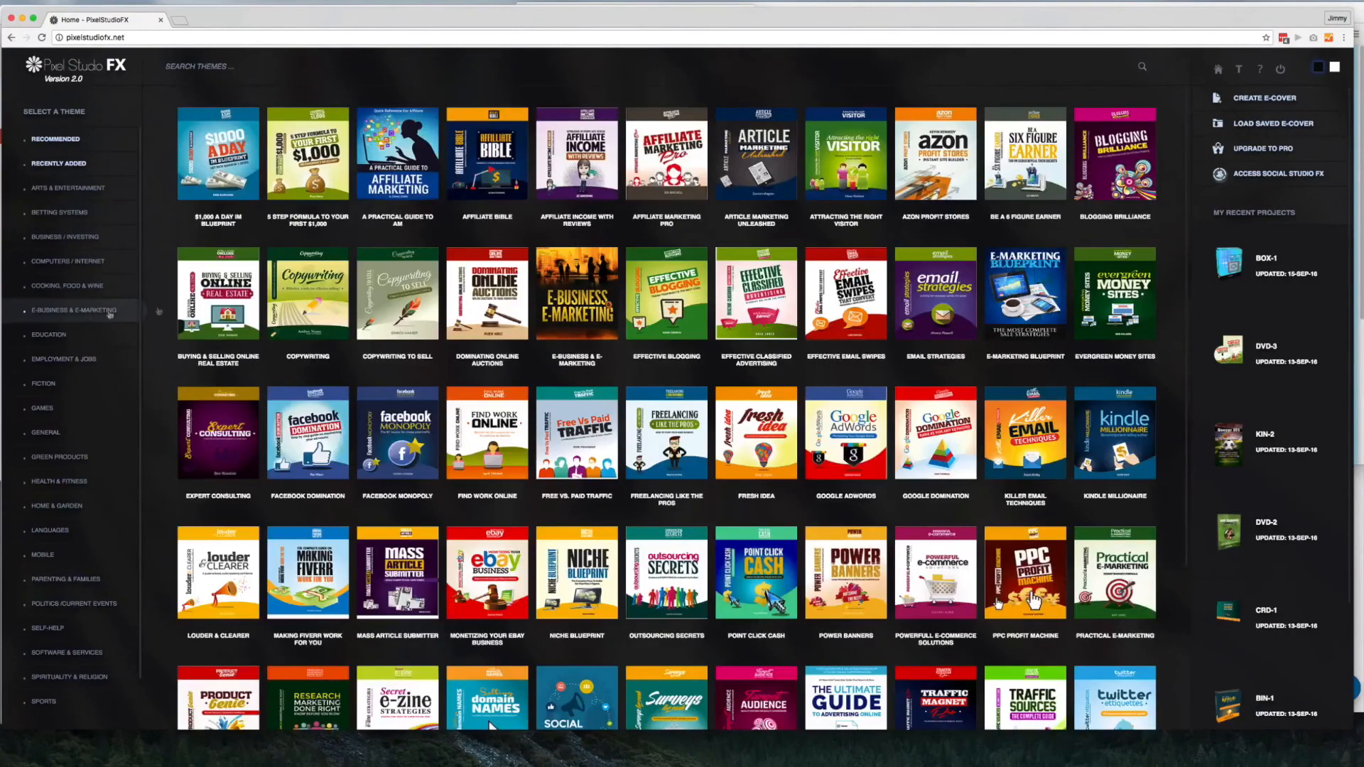
{"action": "scroll", "coordinate": [354, 344], "scroll_direction": "down", "scroll_amount": 4}
{"action": "scroll", "coordinate": [354, 344], "scroll_direction": "down", "scroll_amount": 1}
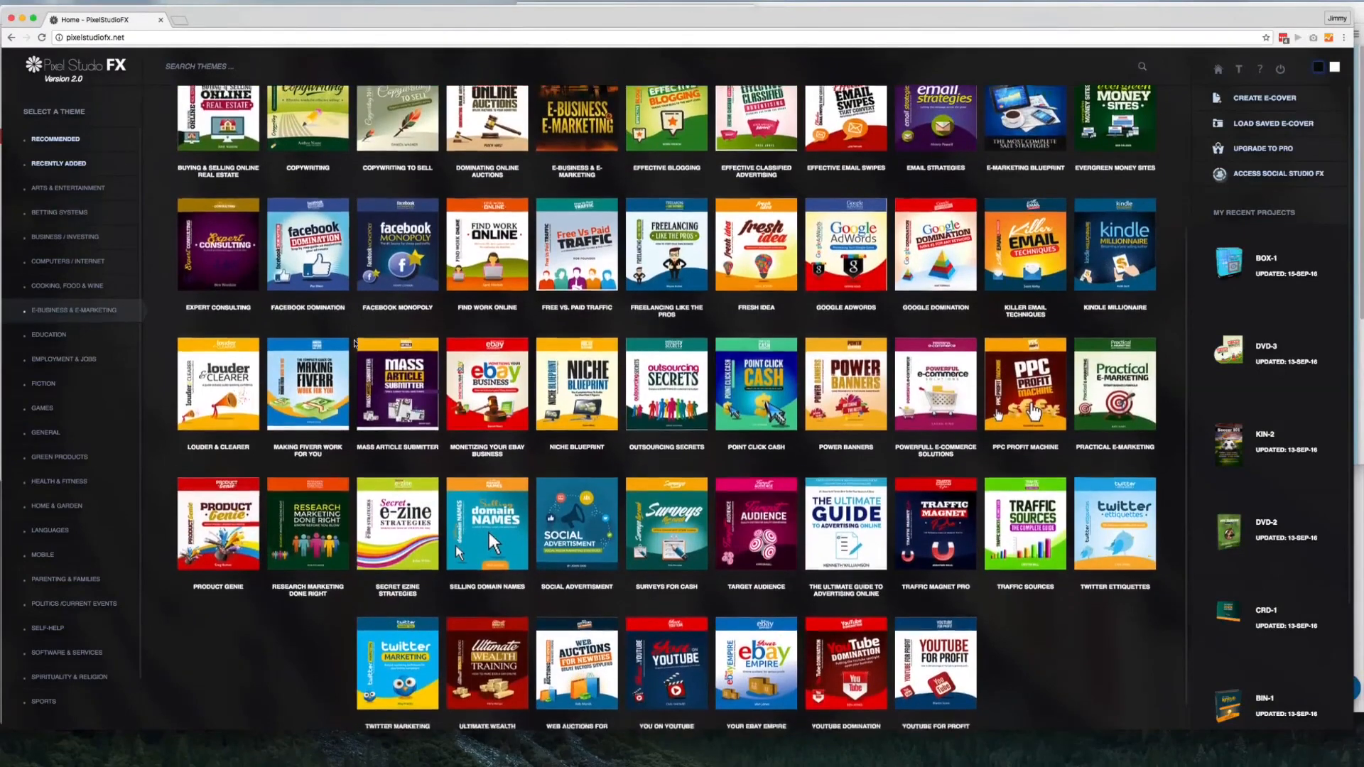
{"action": "scroll", "coordinate": [354, 344], "scroll_direction": "down", "scroll_amount": 1}
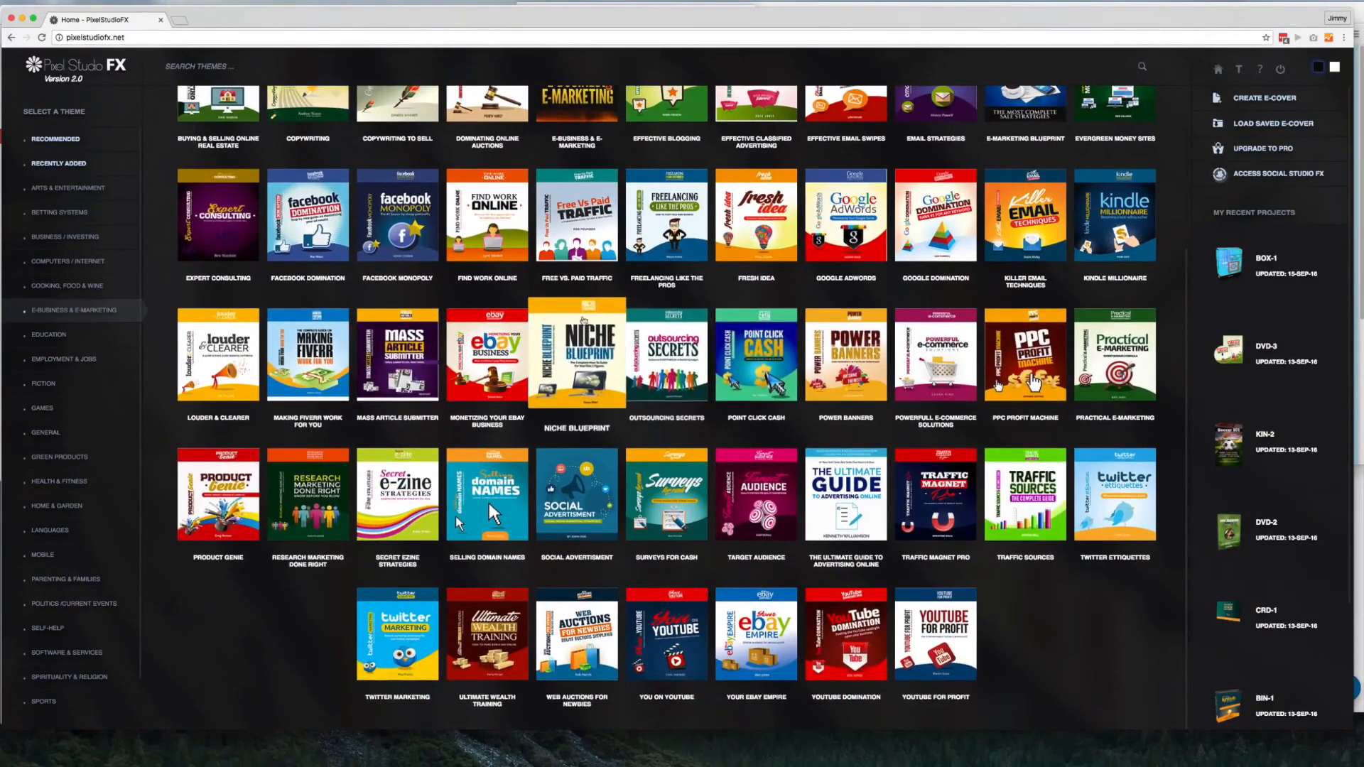
{"action": "scroll", "coordinate": [578, 333], "scroll_direction": "up", "scroll_amount": 5}
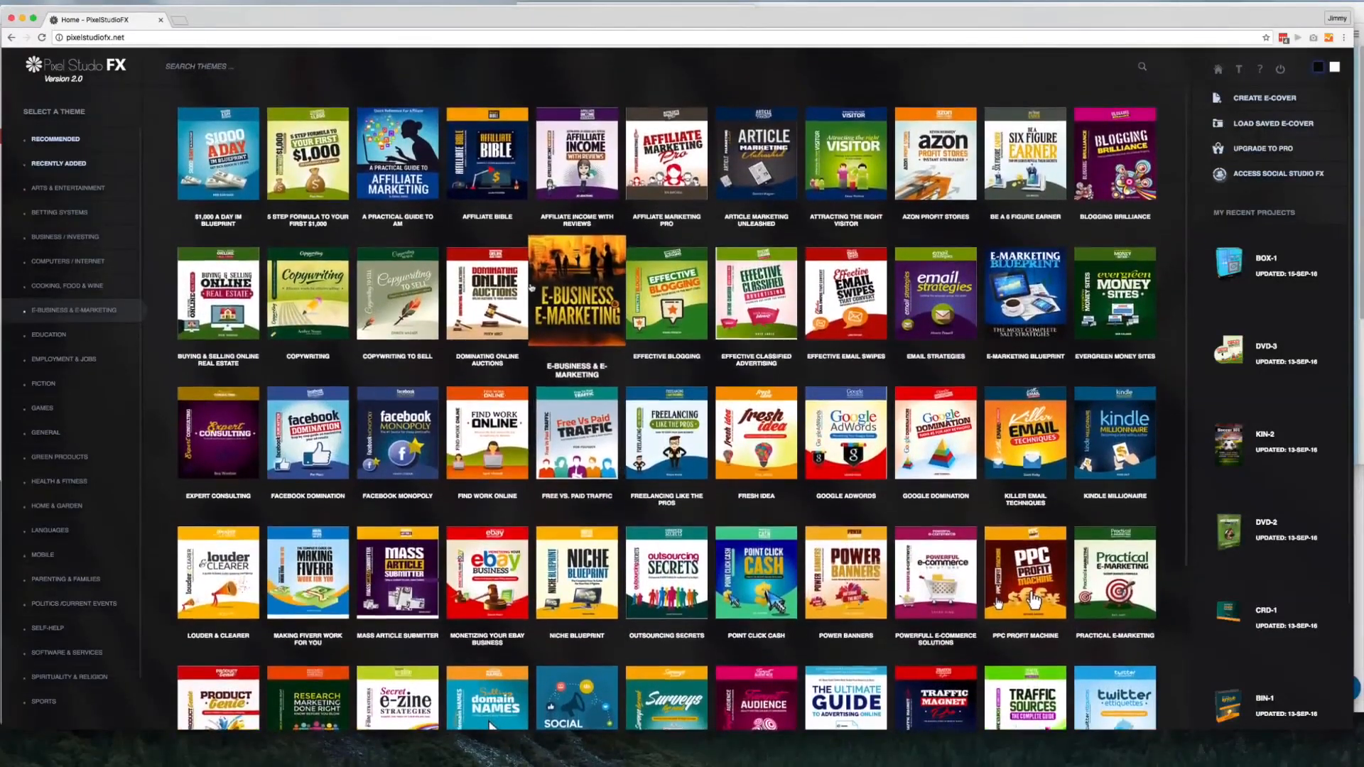